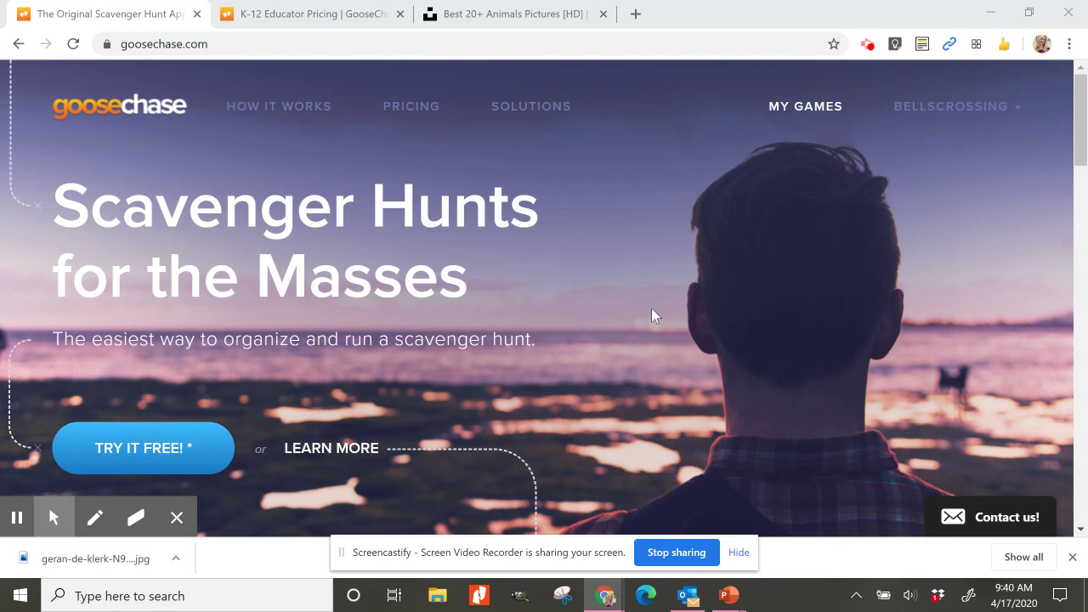
Review the K-12 Educator pricing plans, then return to the My Games list of draft hunts
left_click(805, 108)
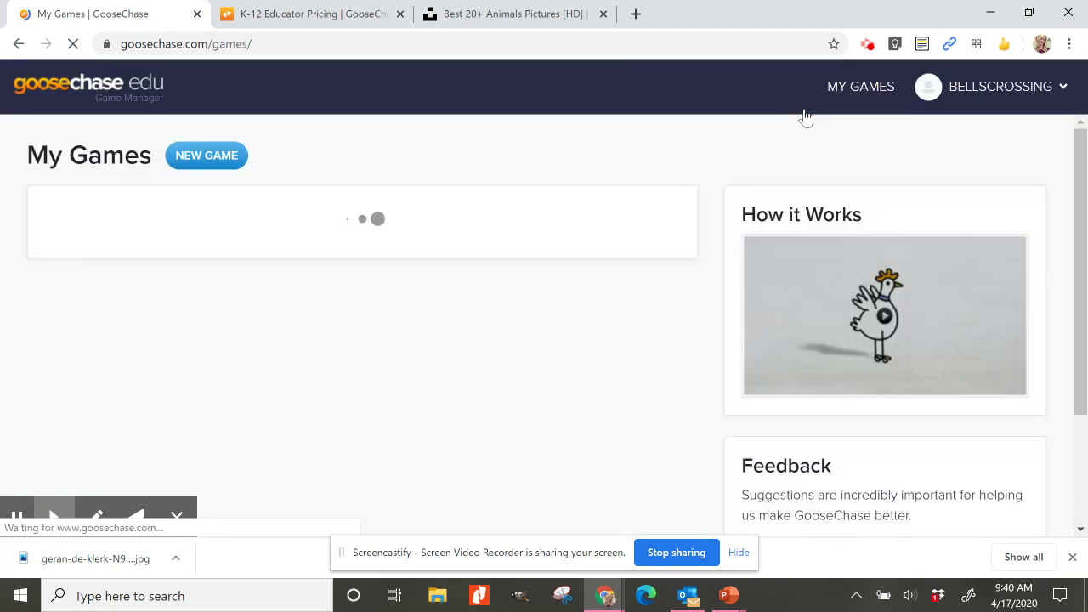
left_click(287, 13)
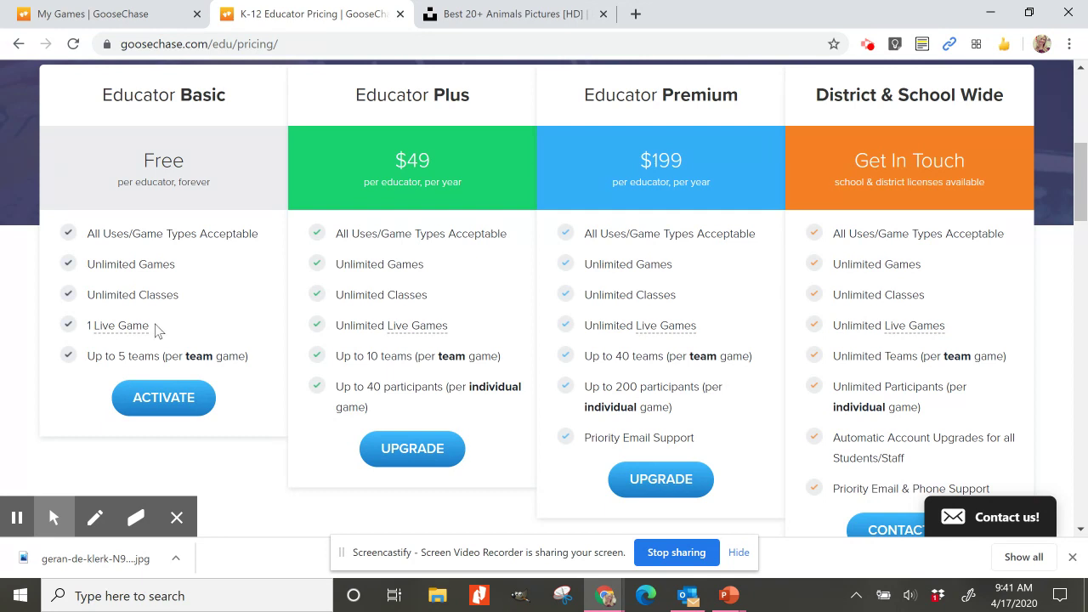
left_click(147, 16)
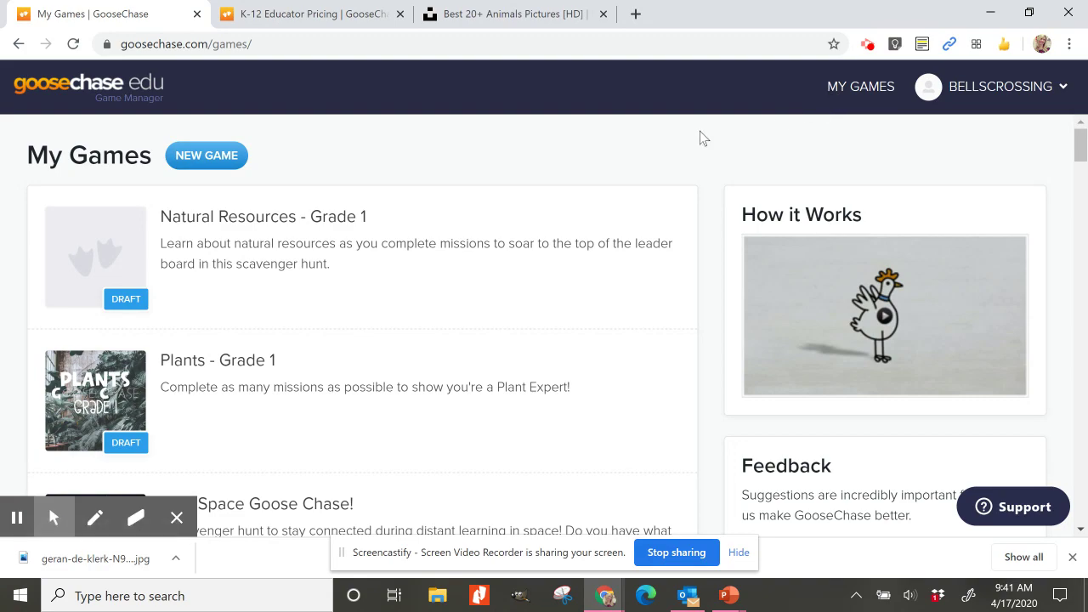
Open a blank New Game info form, then switch to the Unsplash animal photos page
left_click_drag(1082, 146, 1080, 385)
left_click(1078, 145)
left_click(216, 167)
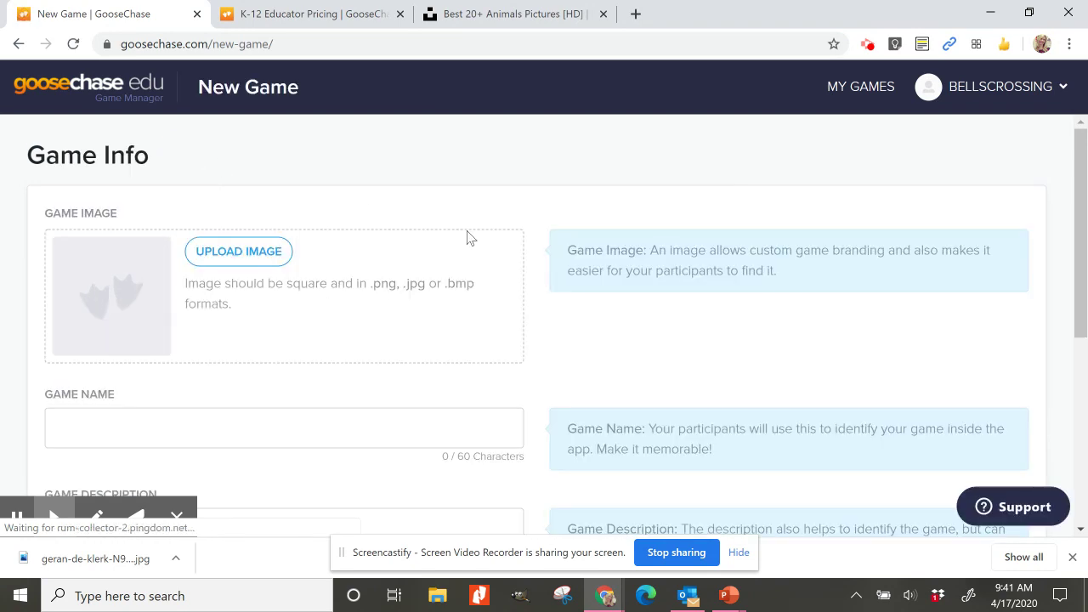
left_click_drag(1081, 177, 1081, 132)
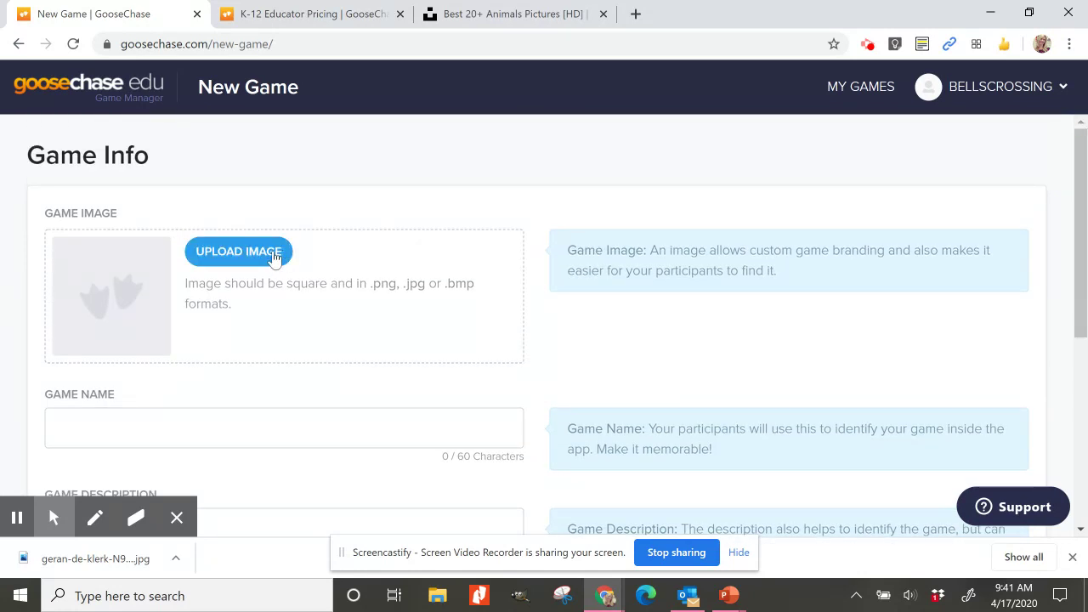
left_click(496, 21)
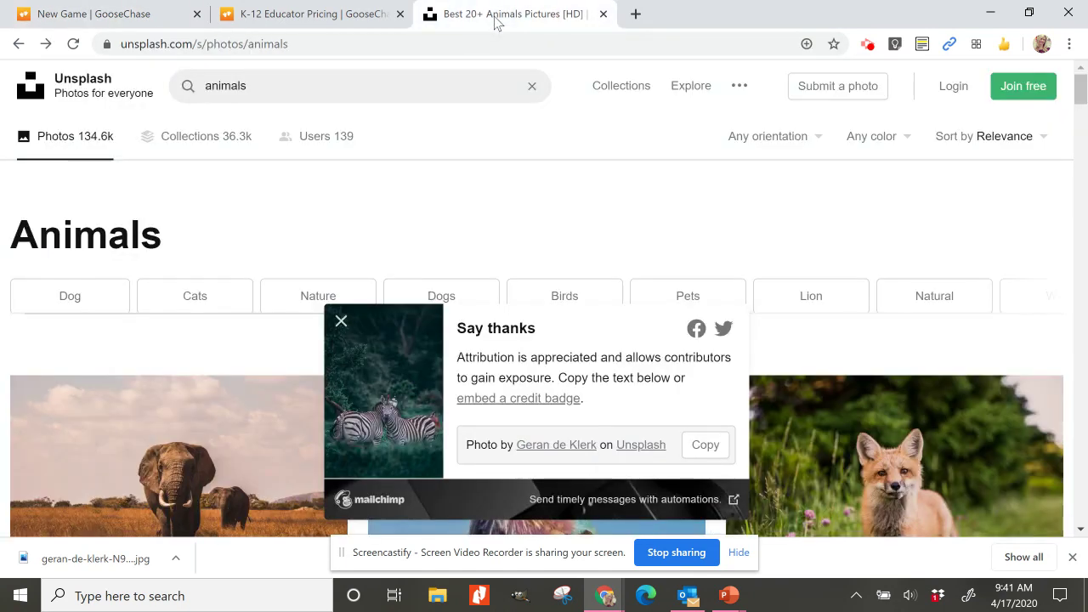
Close Unsplash's Say thanks popup after the zebra download and go back to the New Game form
left_click(418, 86)
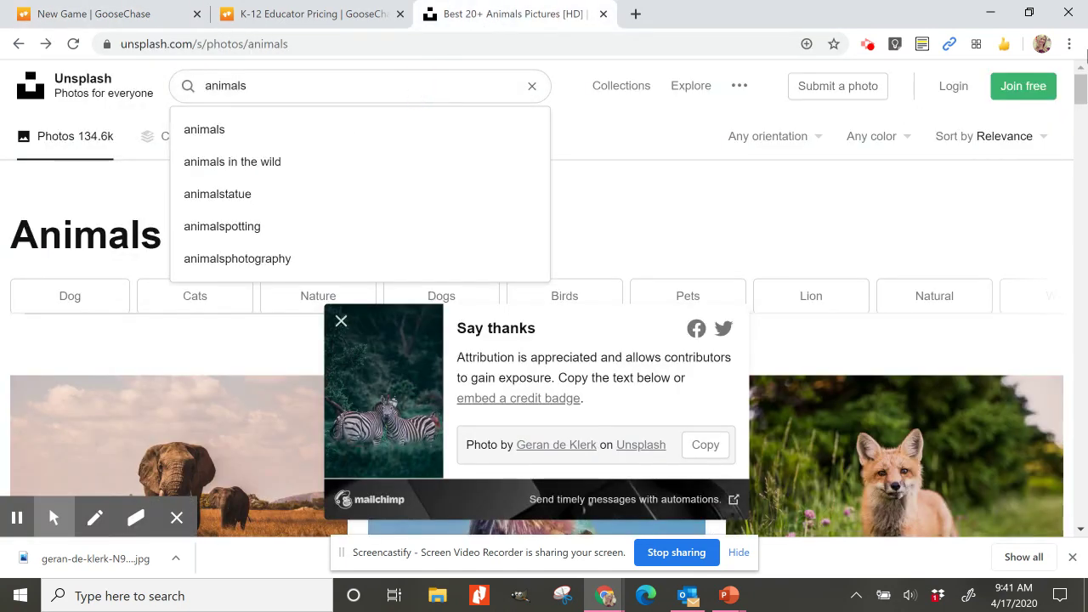
left_click(1082, 94)
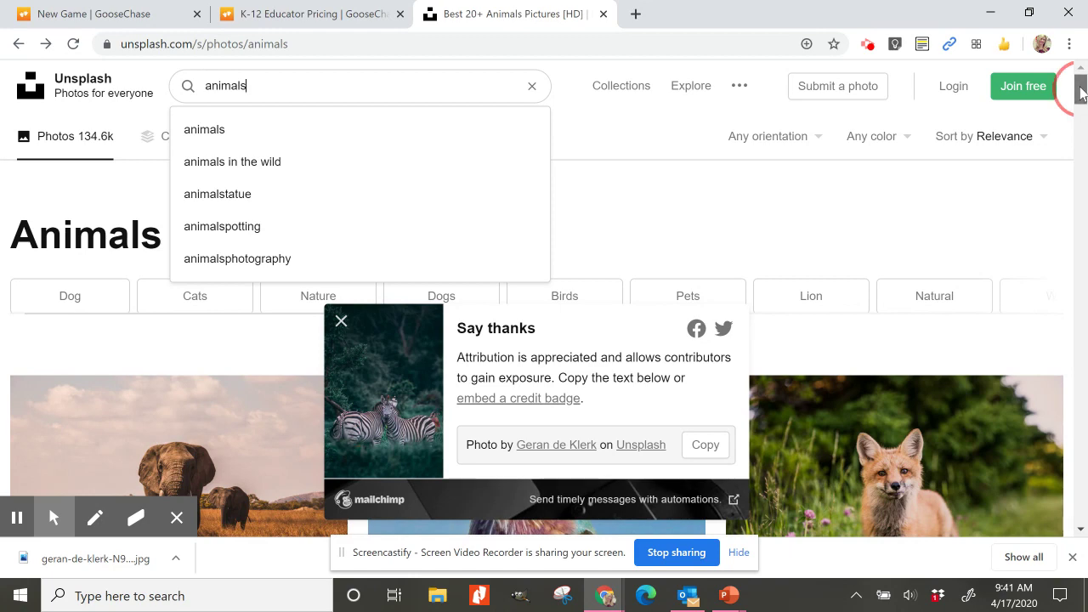
left_click_drag(1082, 94, 1075, 102)
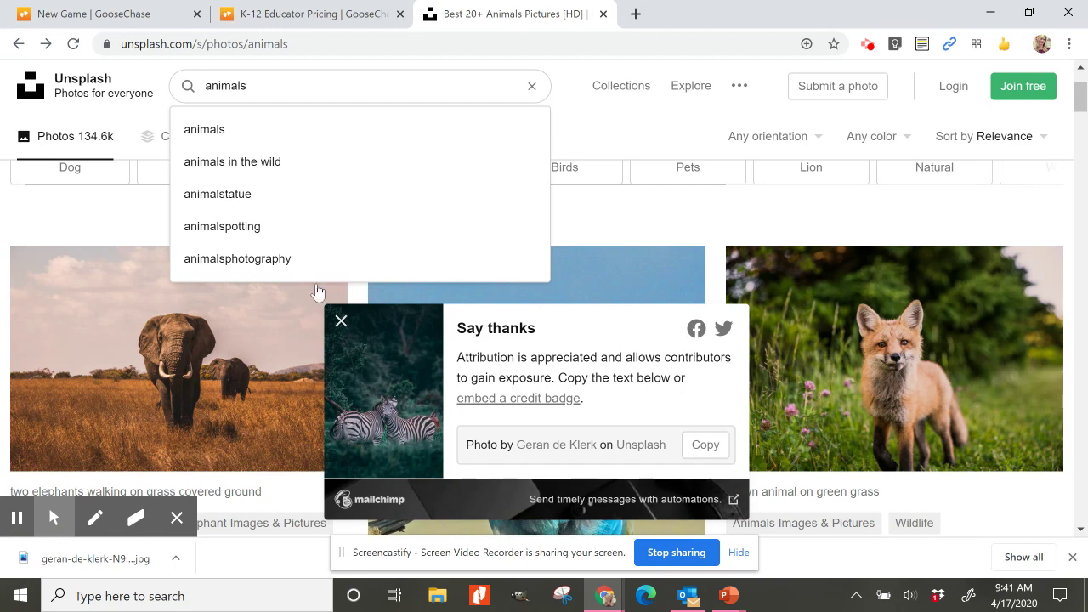
left_click(341, 321)
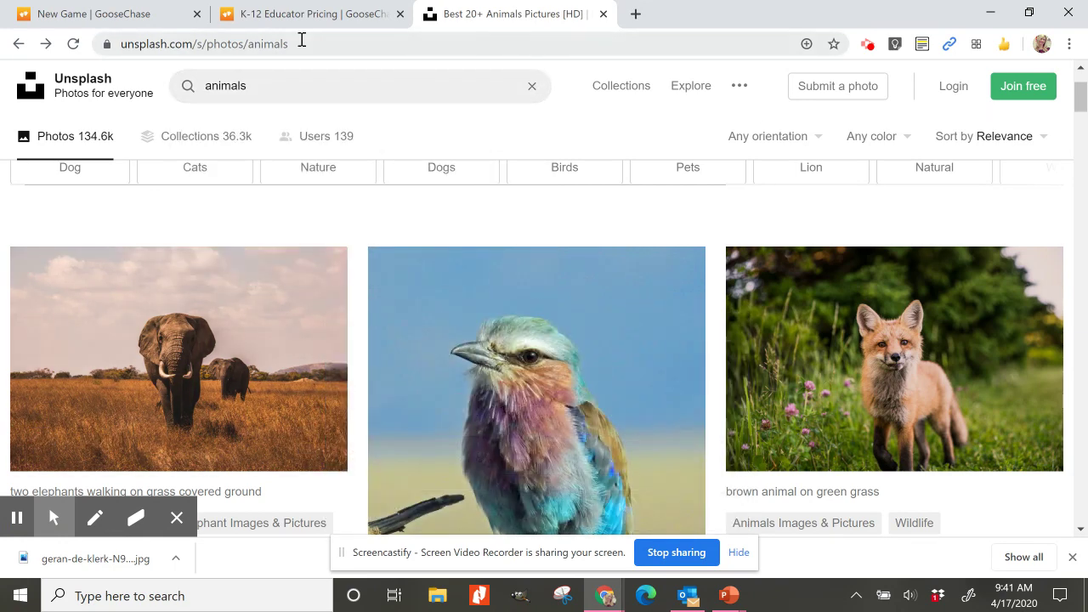
left_click(117, 17)
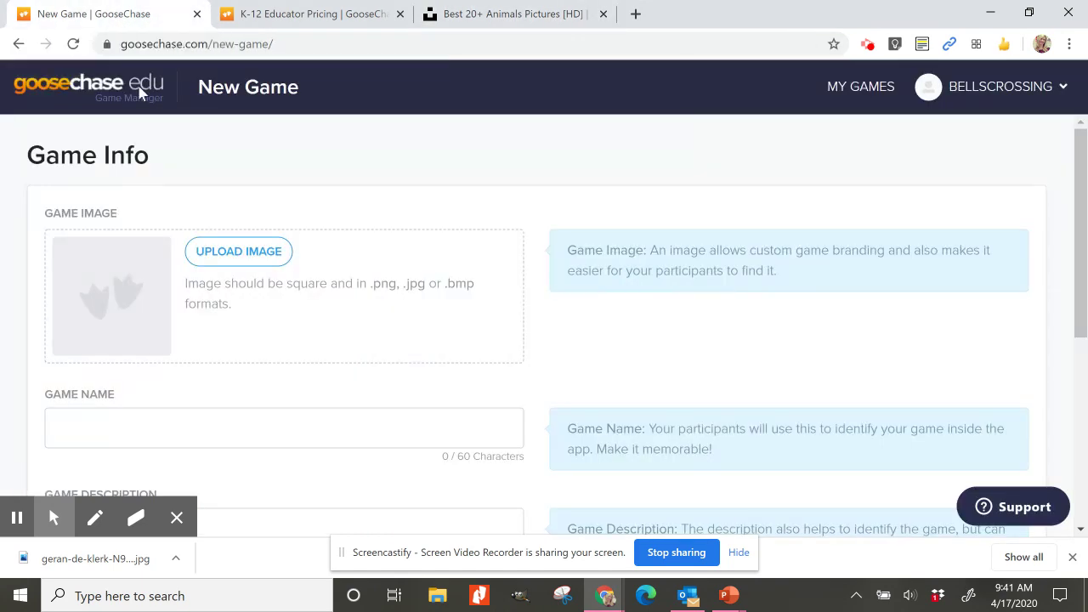
Upload the downloaded zebra photo as the game image
left_click(246, 257)
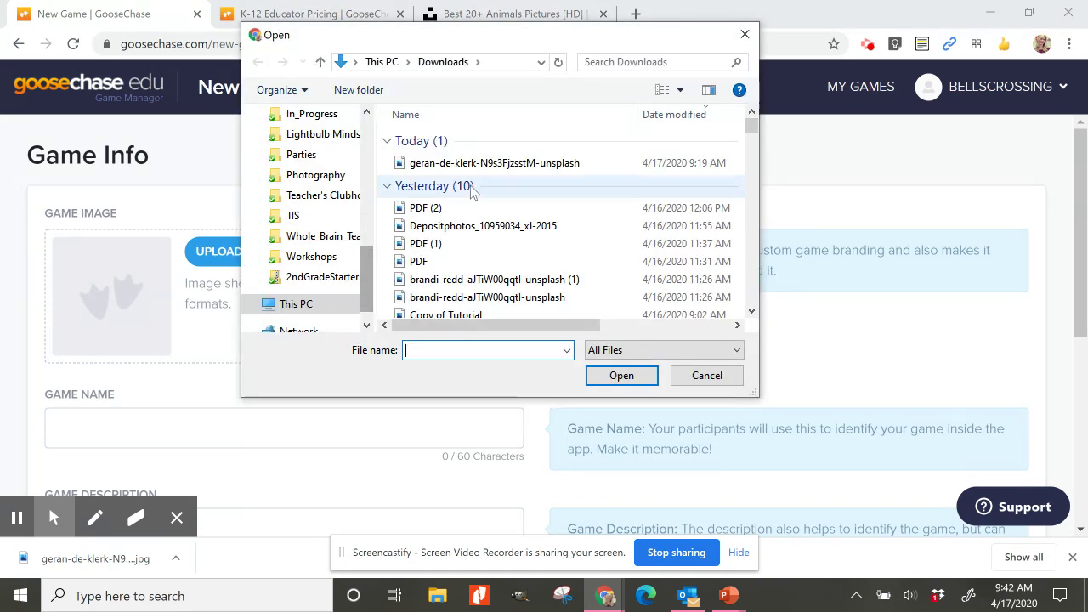
left_click(482, 164)
left_click(622, 375)
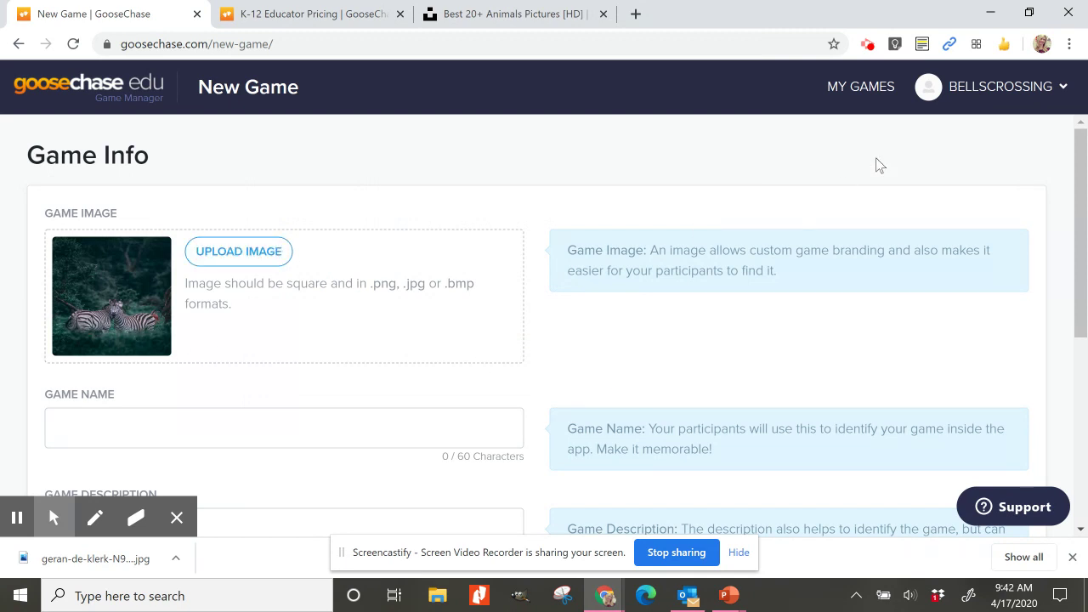
left_click_drag(1082, 161, 1080, 238)
Name the game 'Animals - Grade2' with a description about climbing the leader board through missions
left_click(415, 270)
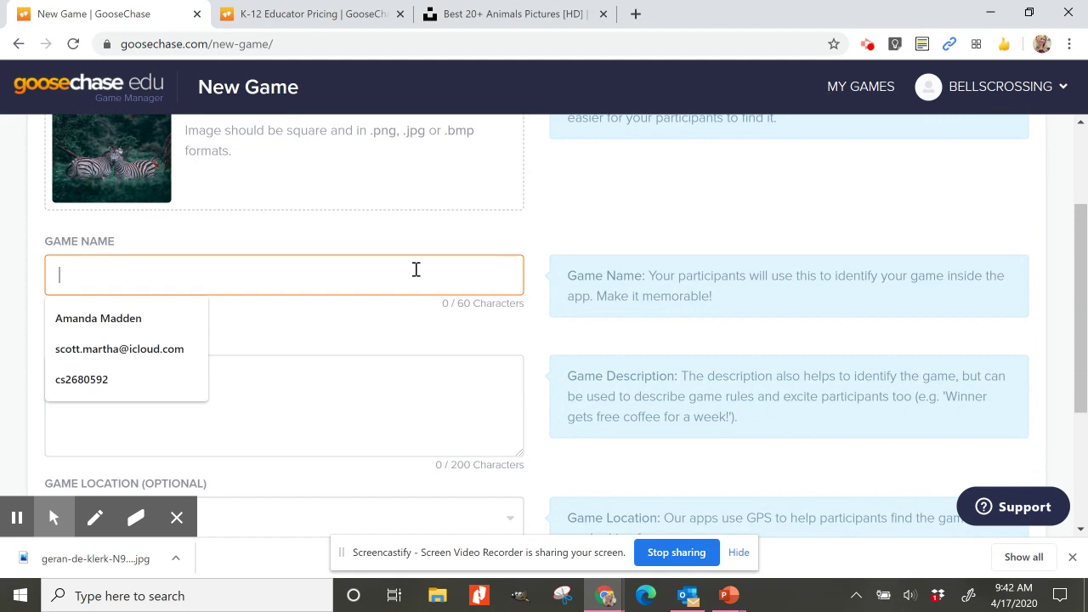
type("A")
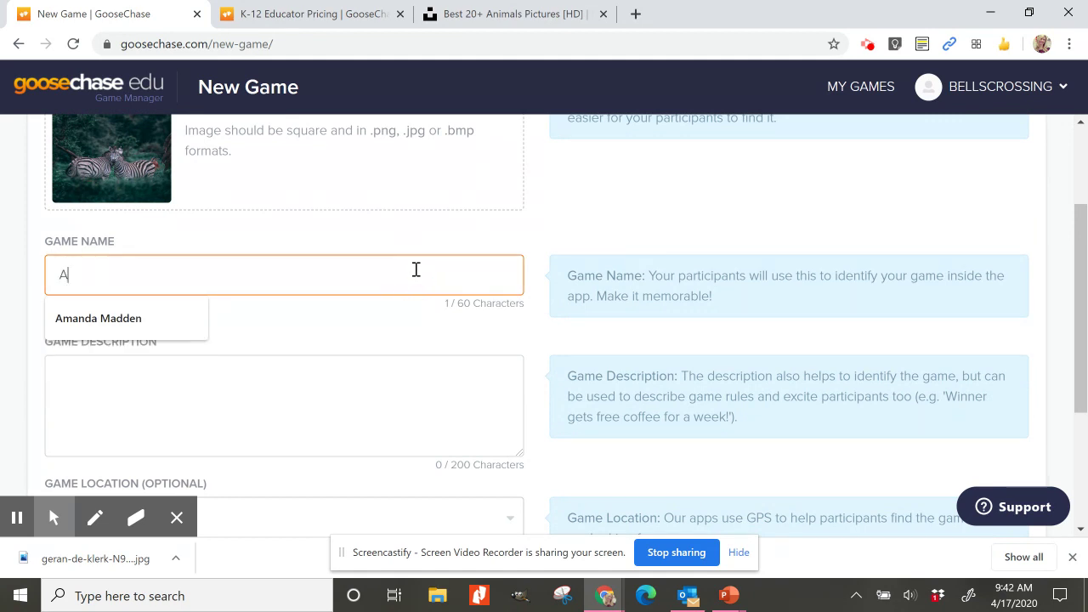
type("nimals ")
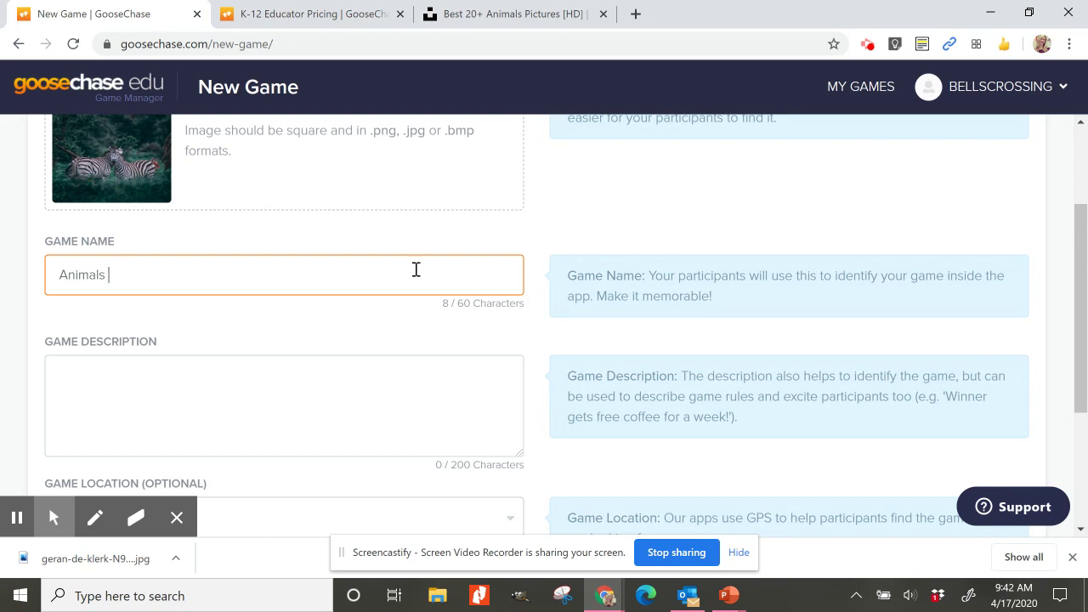
type("- Grade2")
left_click(259, 429)
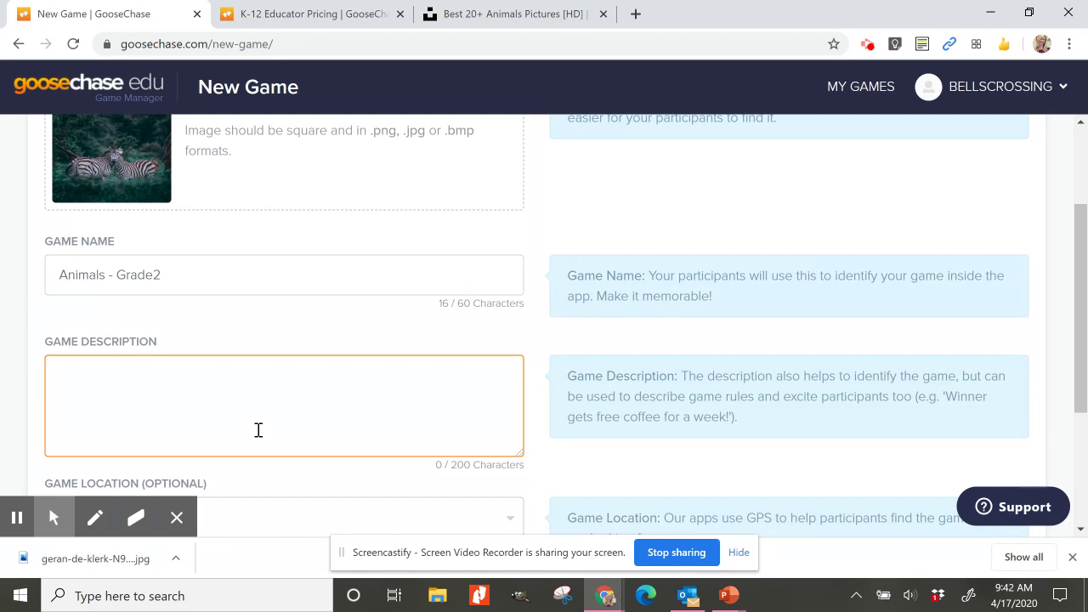
type("Complete as many mission")
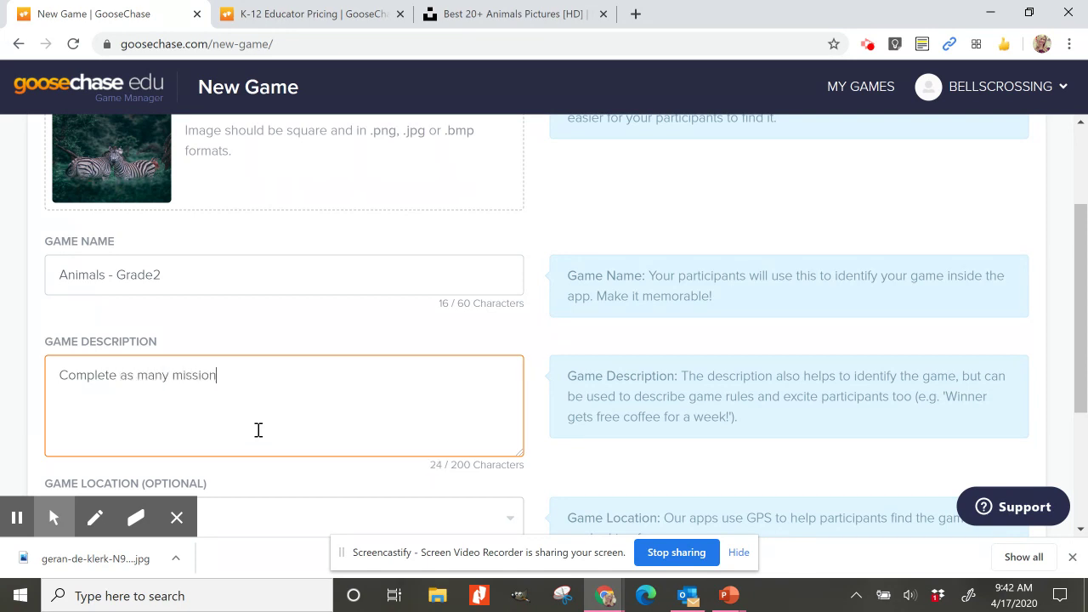
type("s as possible to climb t")
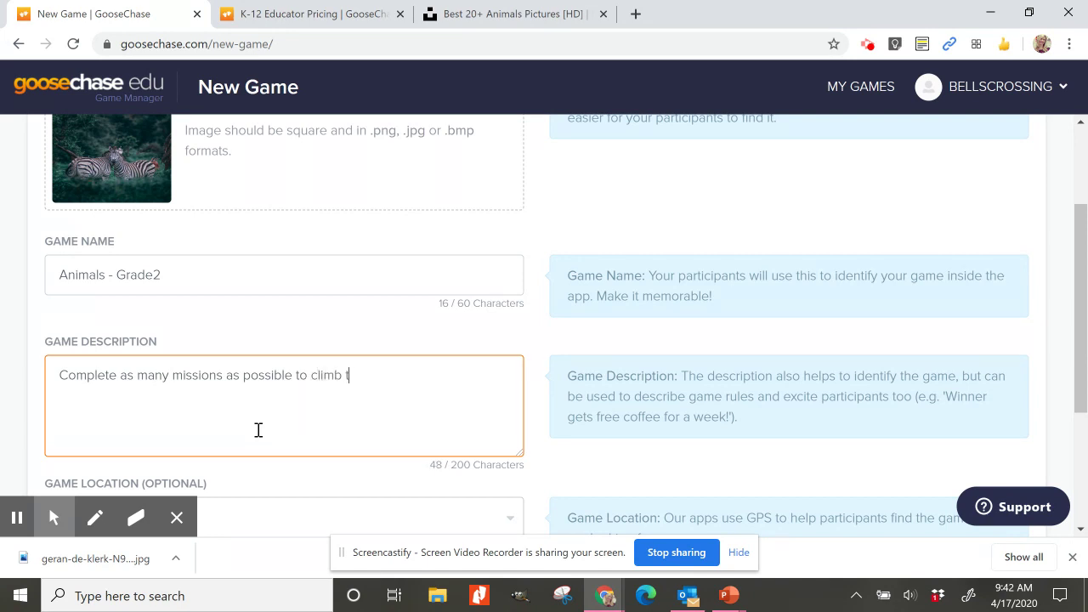
type("he leader board")
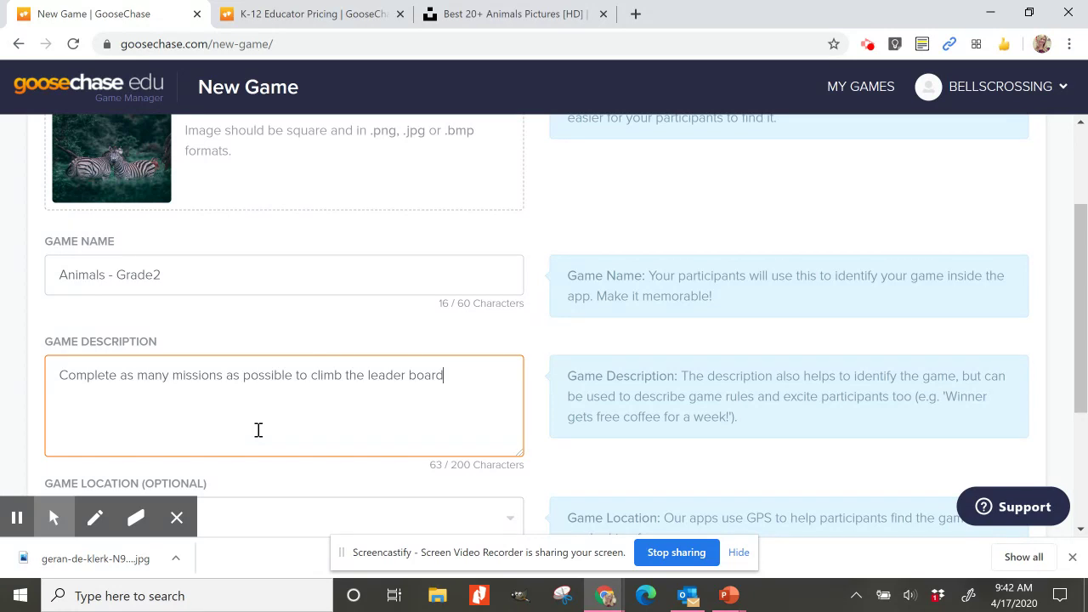
type(" to show your knowledge of animals.")
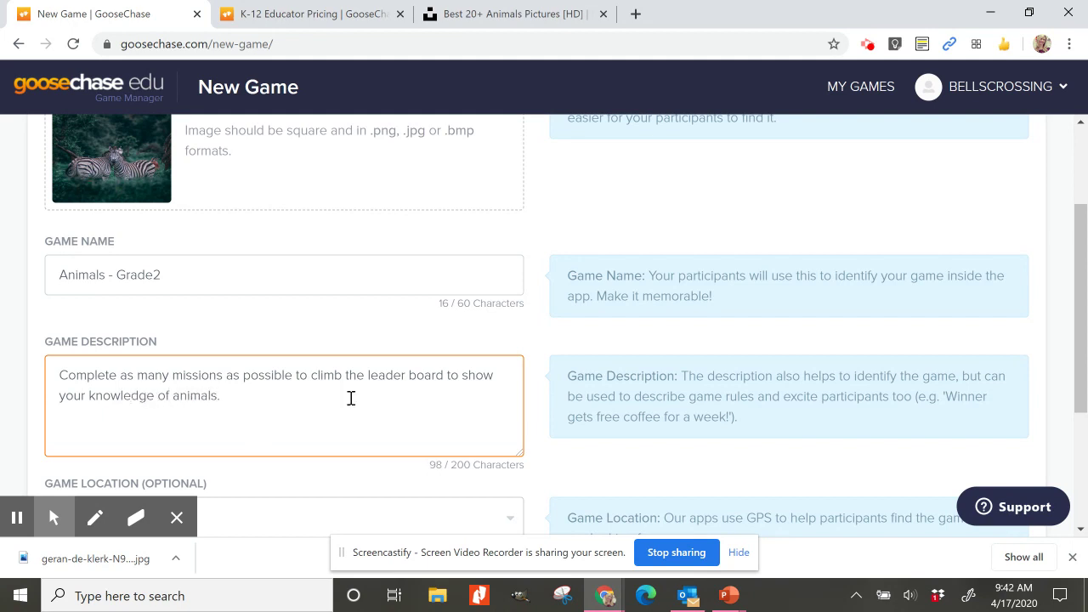
left_click_drag(1082, 271, 1084, 390)
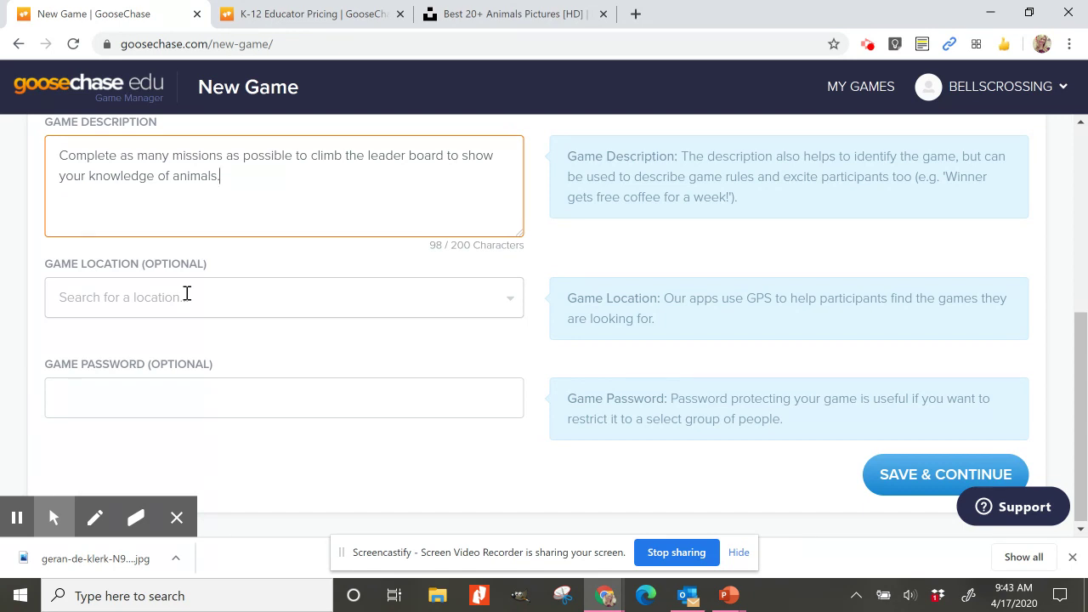
Leave the game password blank and save the game info as a draft
left_click(186, 393)
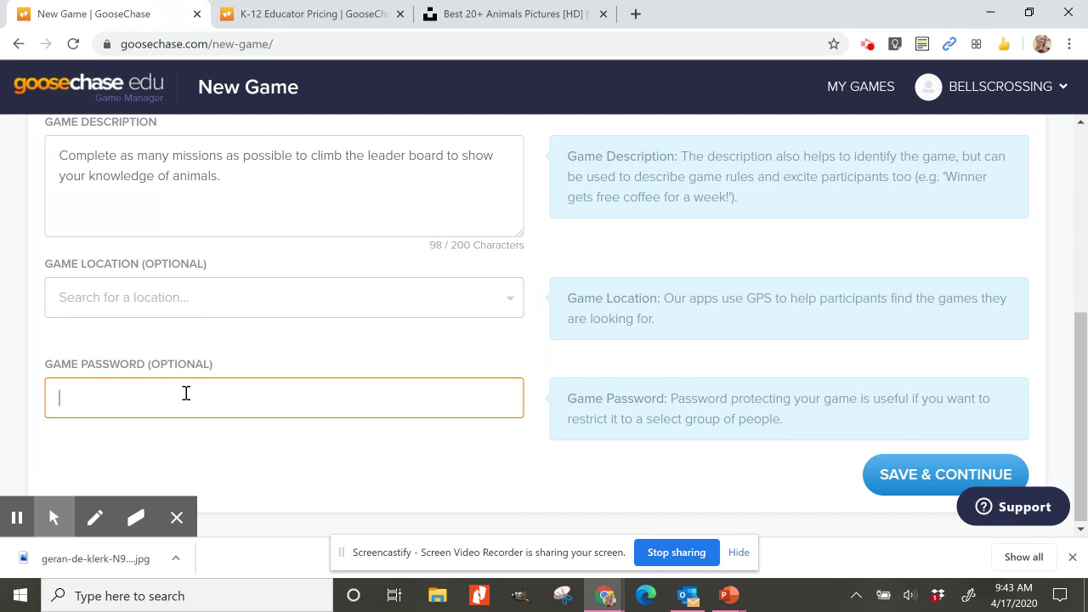
left_click(912, 488)
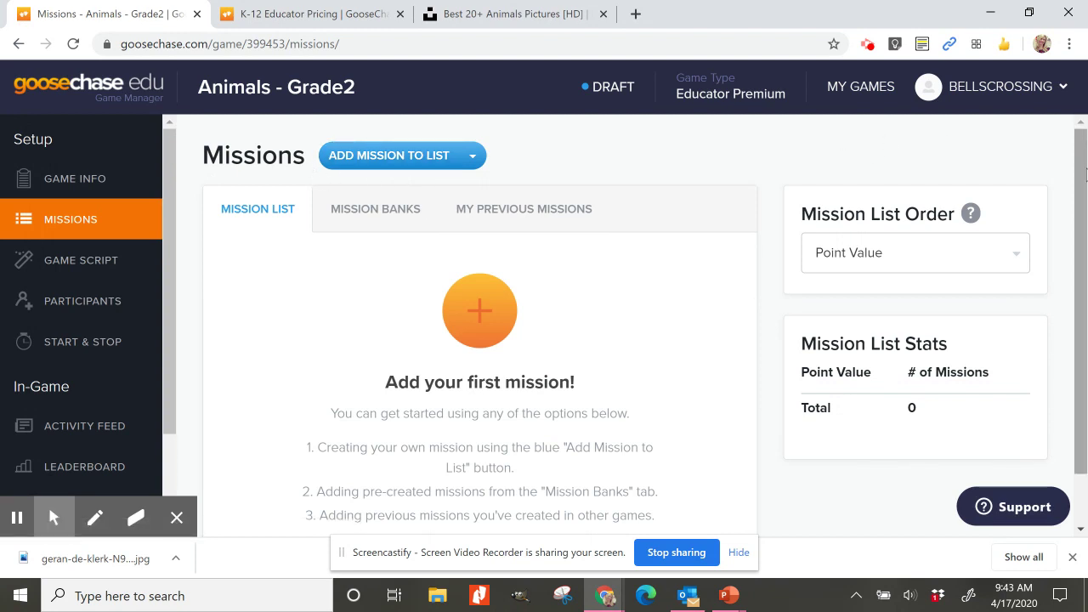
Add a new 400-point mission to the list and bring up its mission-type options
mouse_move(1084, 179)
left_mouse_down()
mouse_move(1078, 170)
mouse_move(1079, 192)
mouse_move(1080, 170)
left_mouse_up()
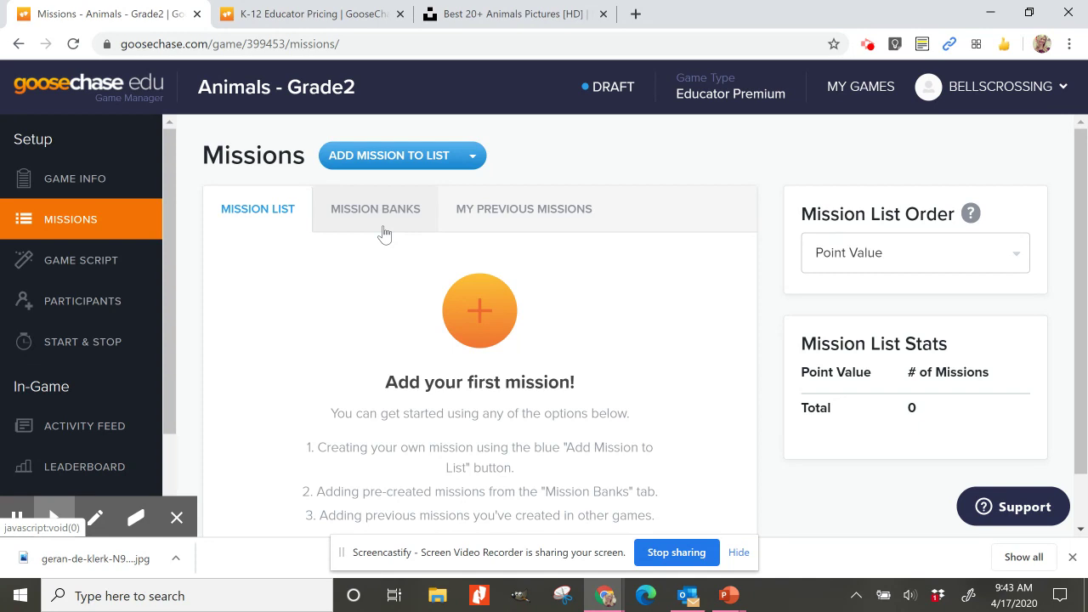
left_click(379, 162)
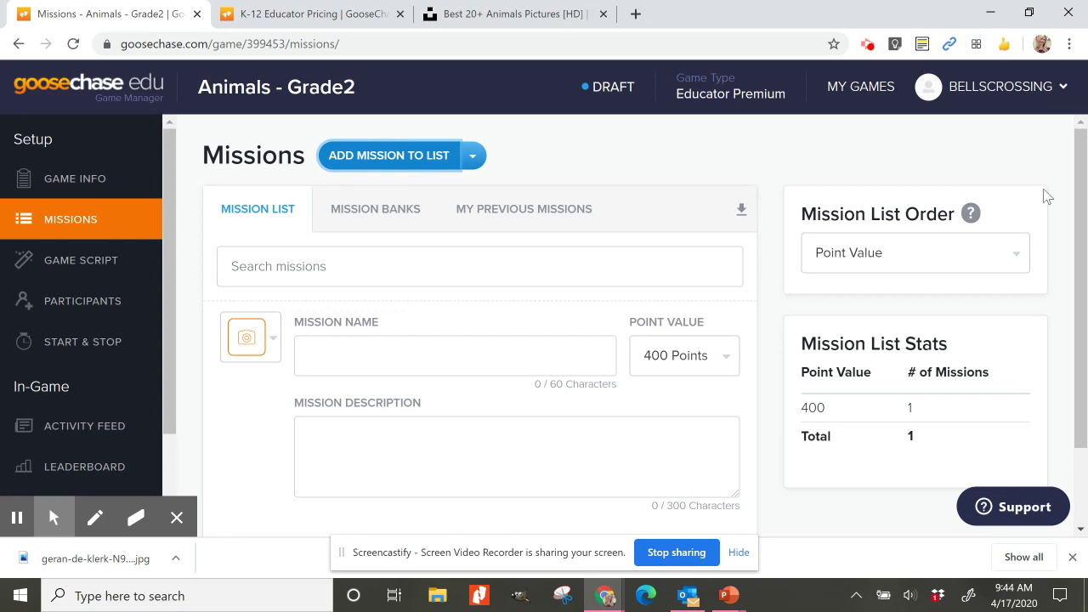
left_click_drag(1084, 208, 1076, 272)
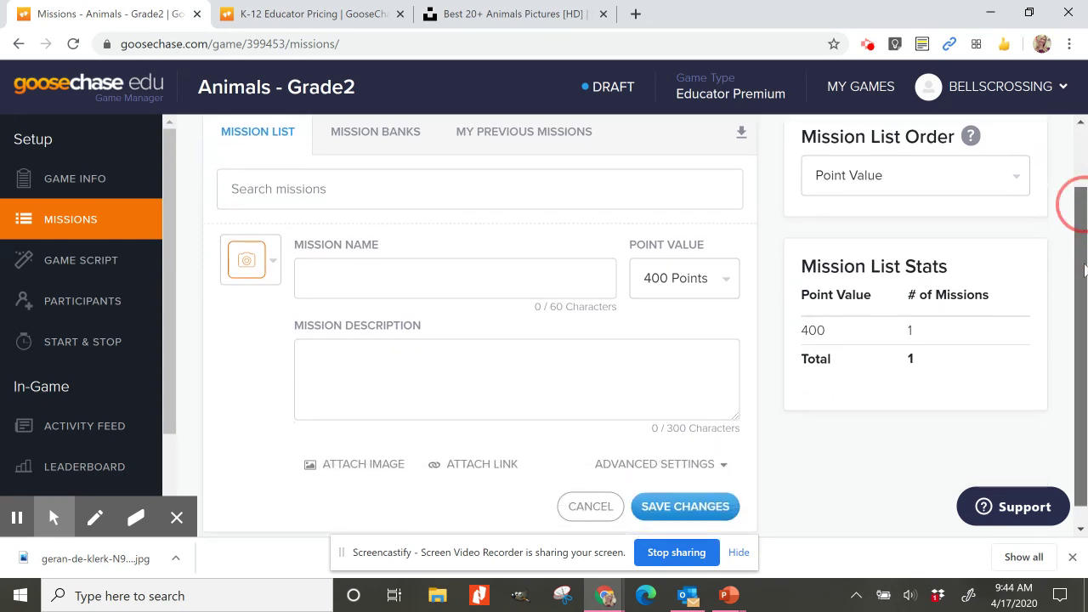
left_click(271, 263)
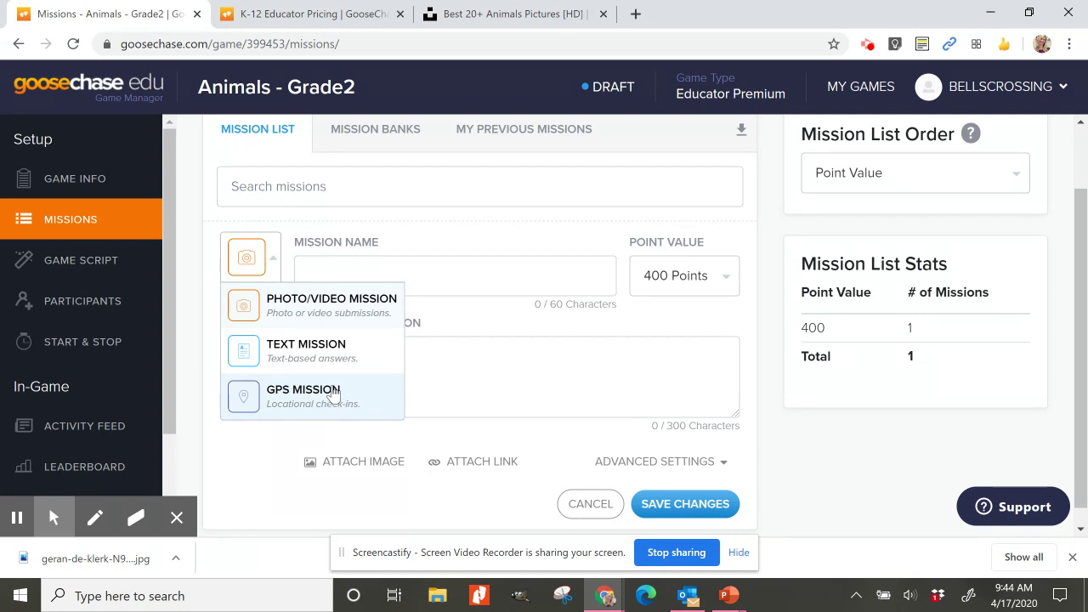
Keep it a photo/video mission named 'Marvelous Mammals', asking for a mammal photo from life, TV, books or magazines
left_click(321, 315)
left_click(338, 280)
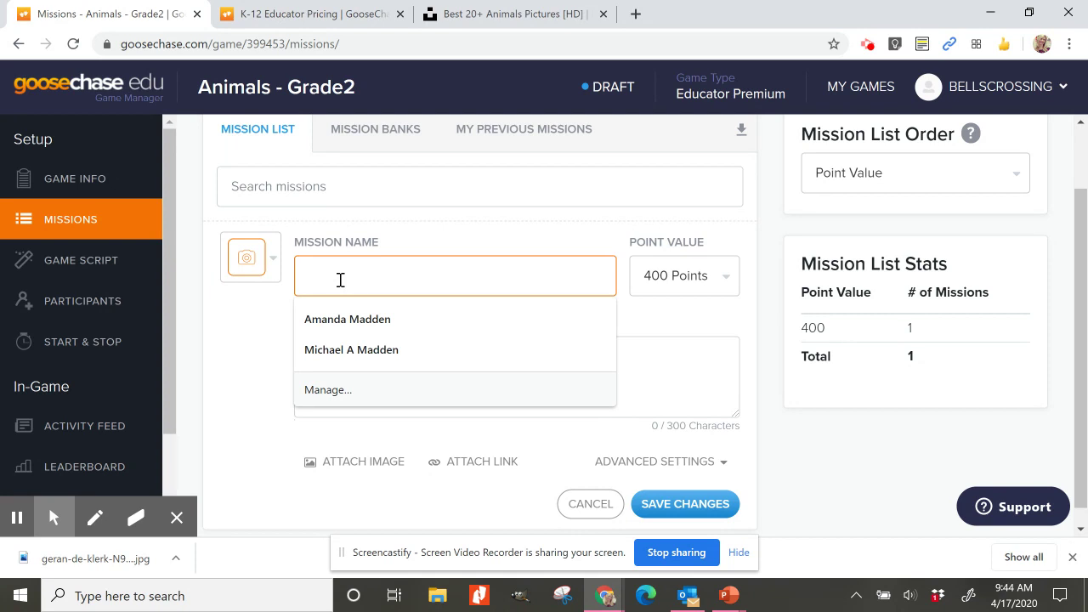
type("Marvelous ")
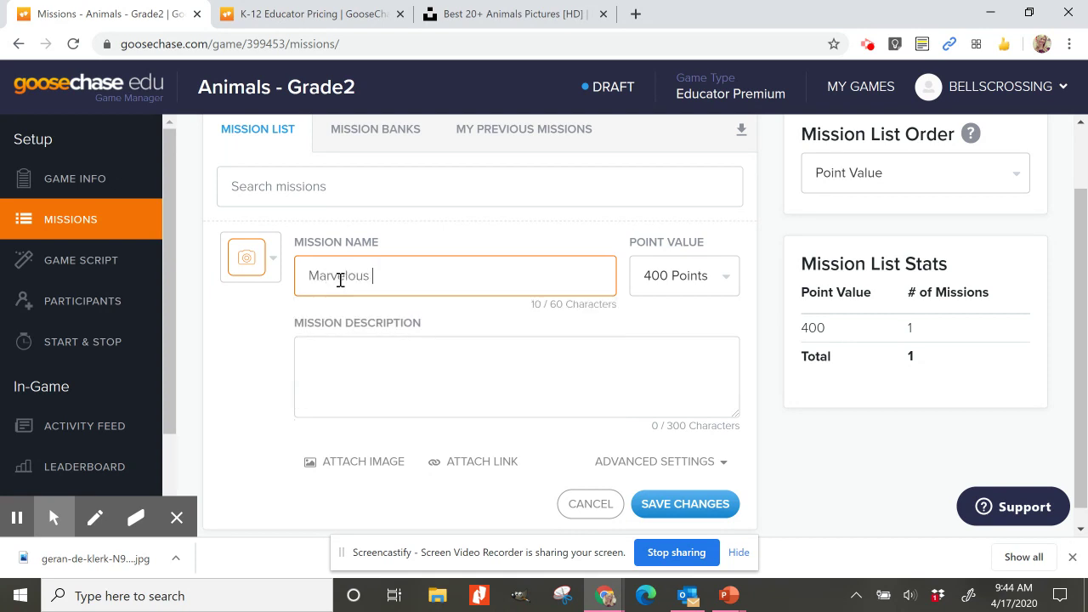
type("Mammals")
left_click(369, 381)
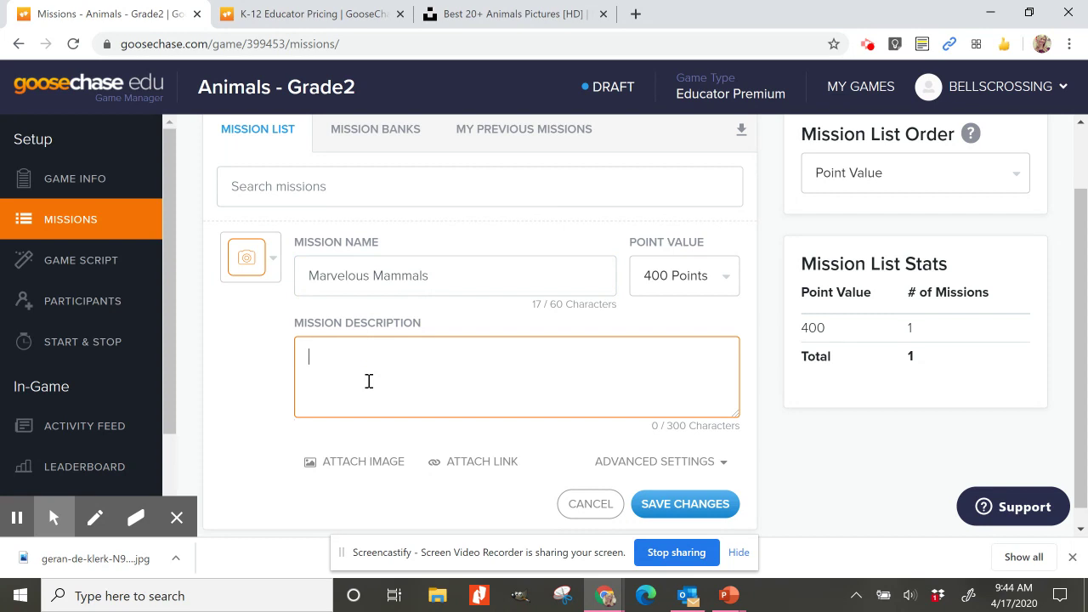
type("Find a mammal and snap a photo ")
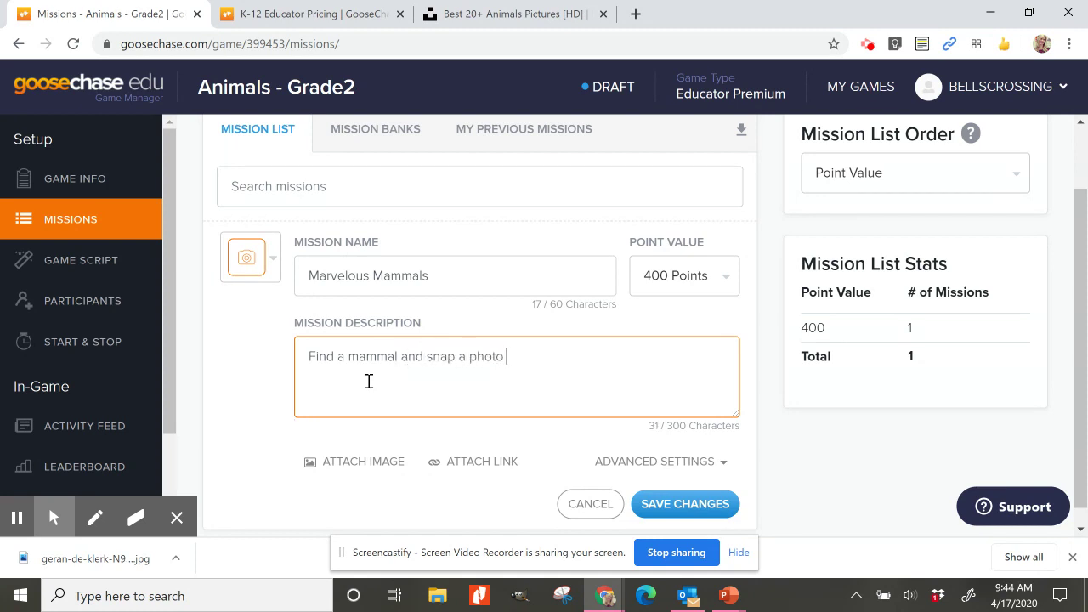
type("of it.  Can't find one in real life")
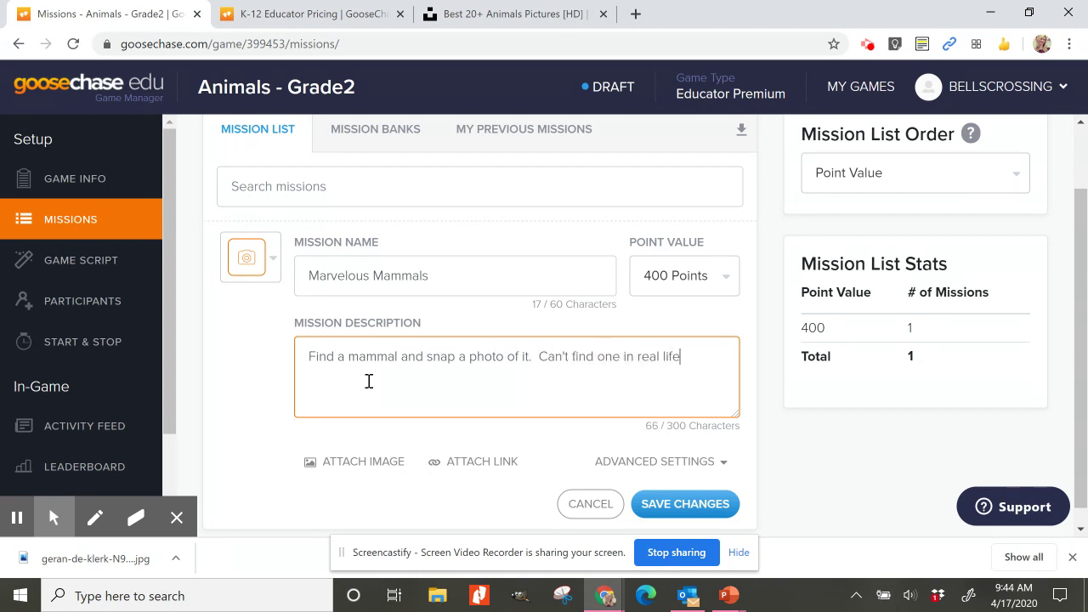
type("?  Be creative!  Can you find ")
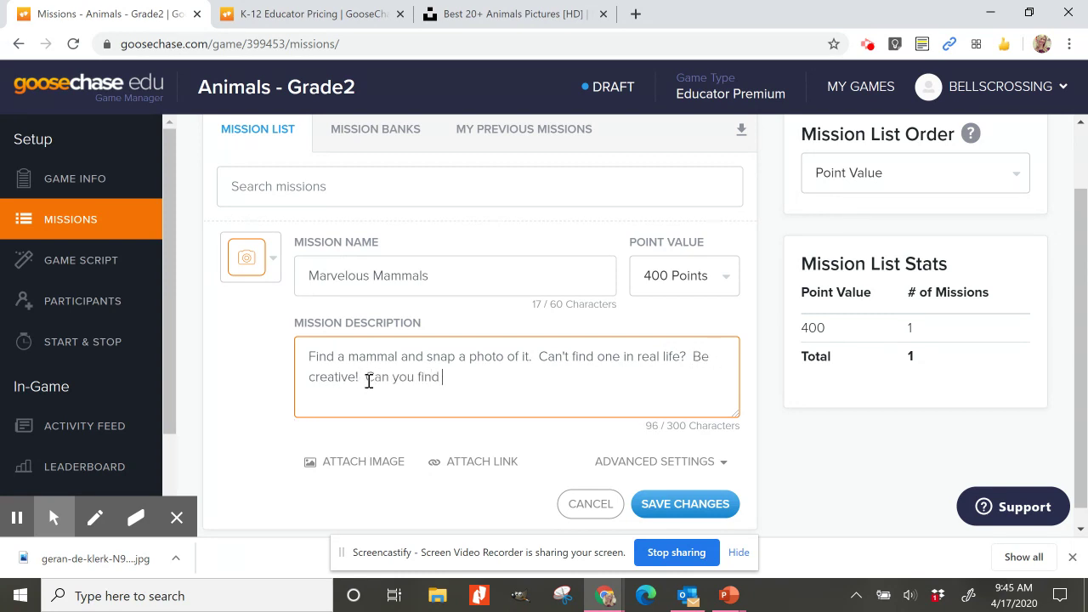
type("one on TB")
key("BackSpace")
type("V?  In a book?  In a magazine?")
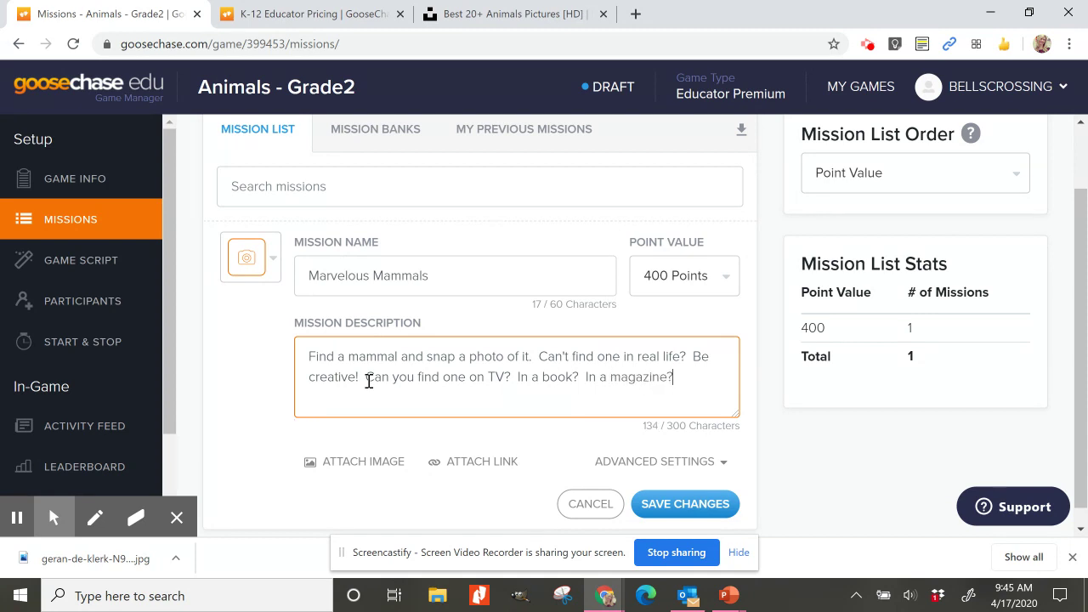
Change Marvelous Mammals to a custom point value of 10
left_click(712, 285)
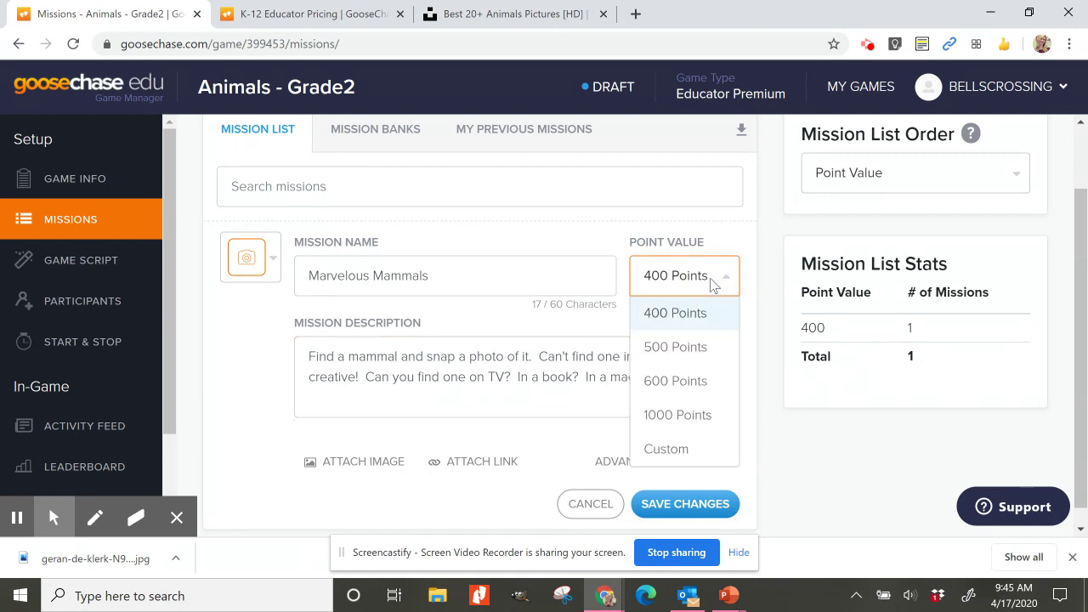
left_click(690, 451)
left_click_drag(687, 281, 627, 281)
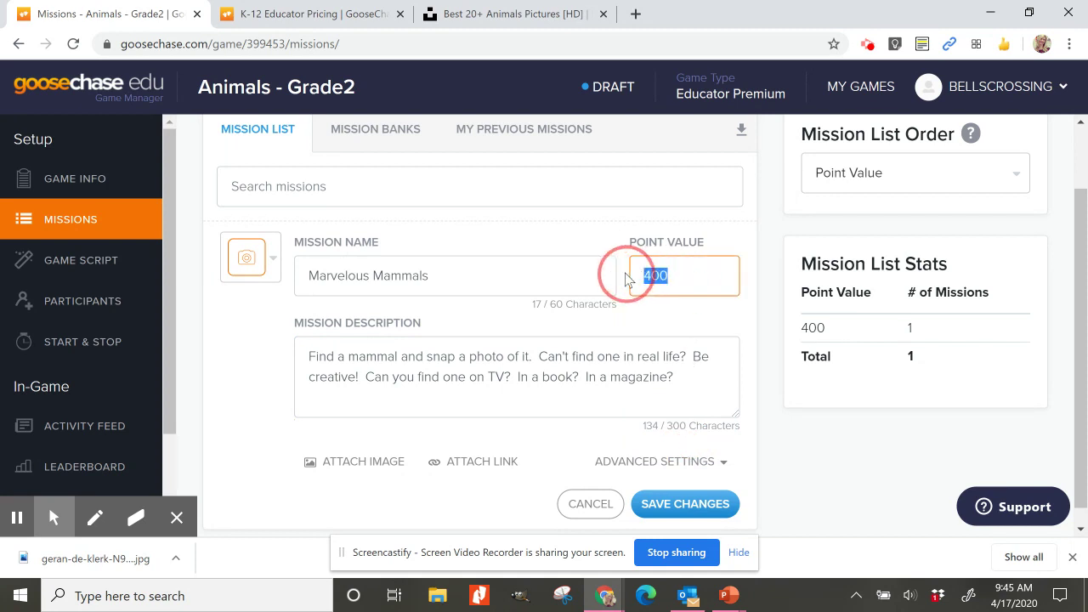
type("10")
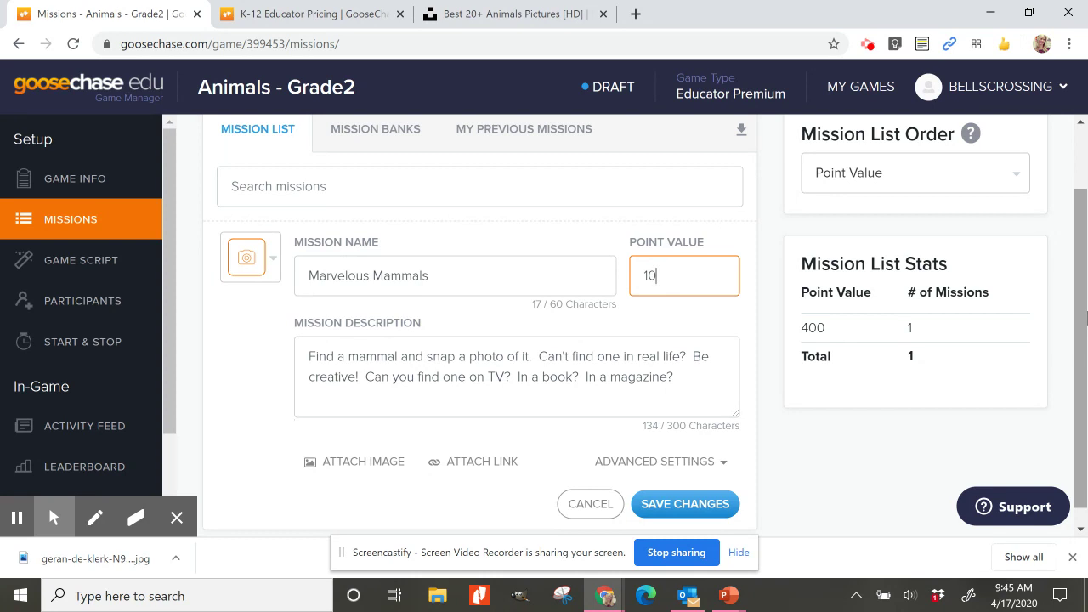
Restrict submissions to Photos Only in Advanced Settings and save the mission
scroll(1079, 315, "down", 1)
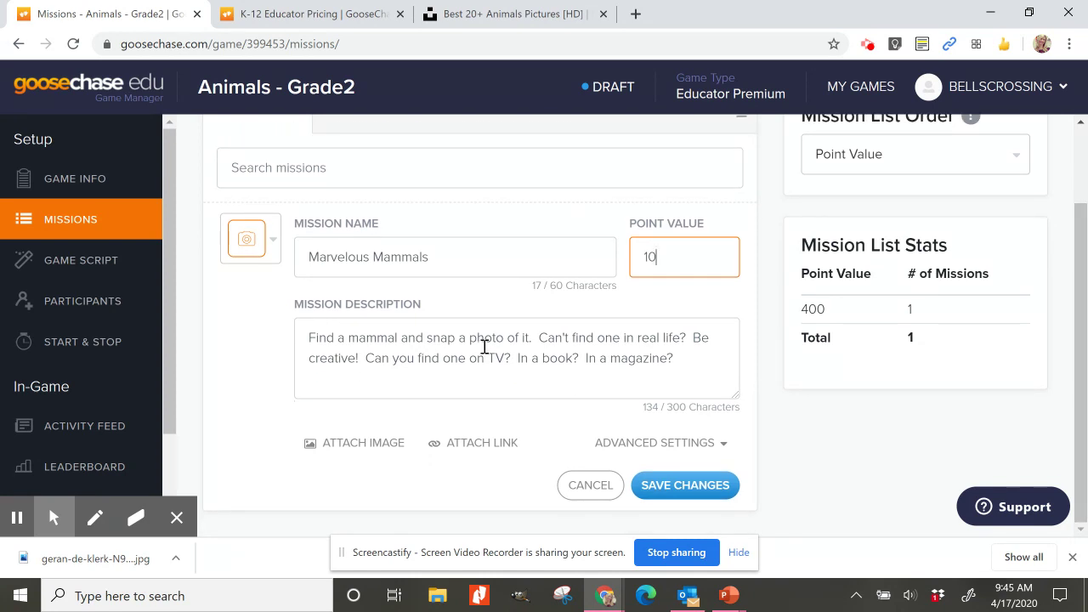
left_click(643, 448)
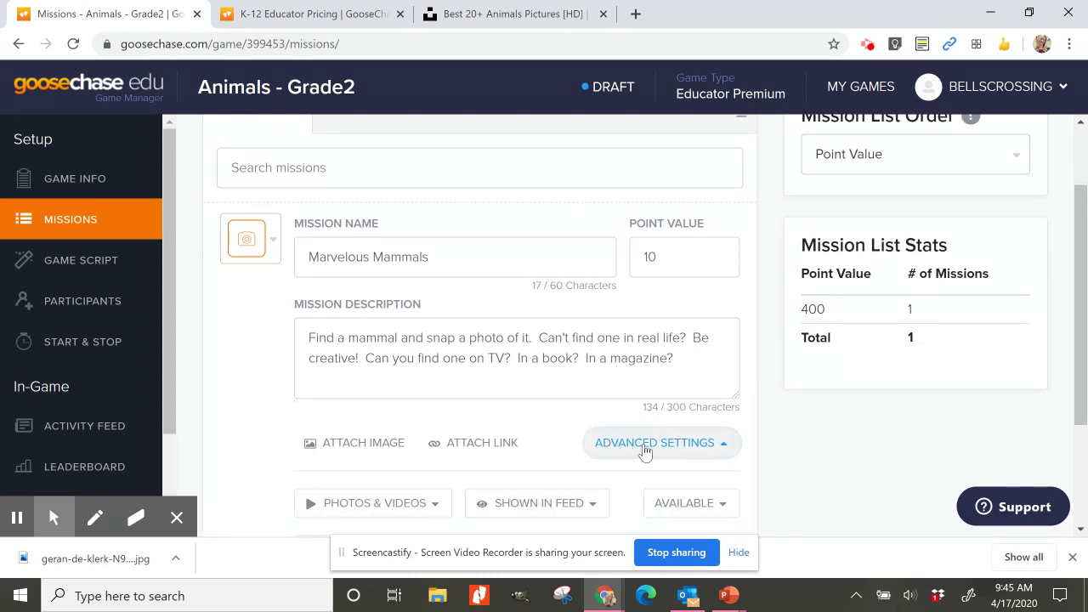
left_click(400, 509)
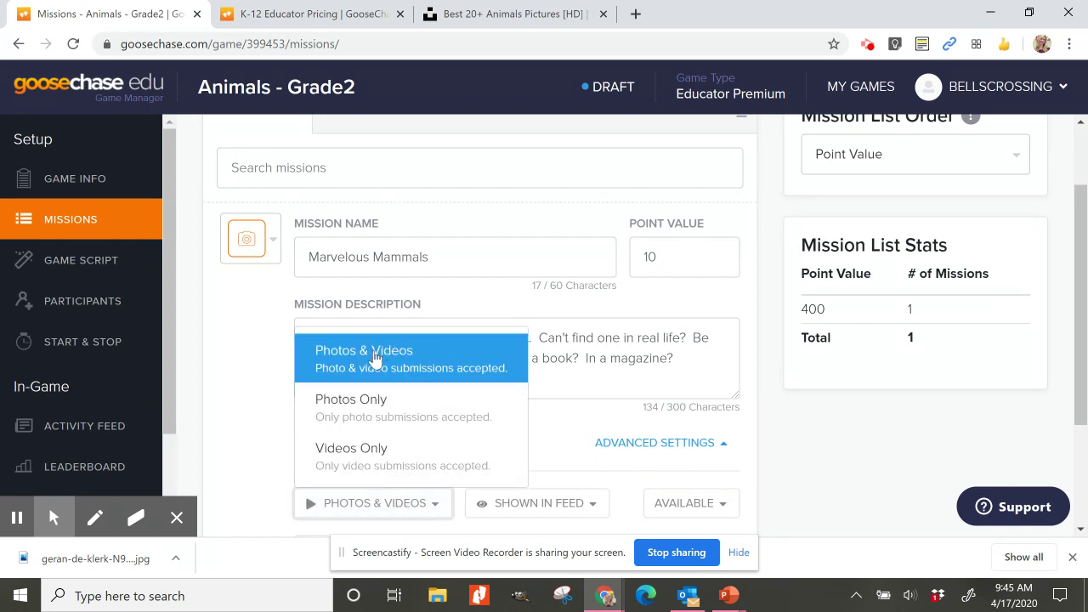
left_click(400, 412)
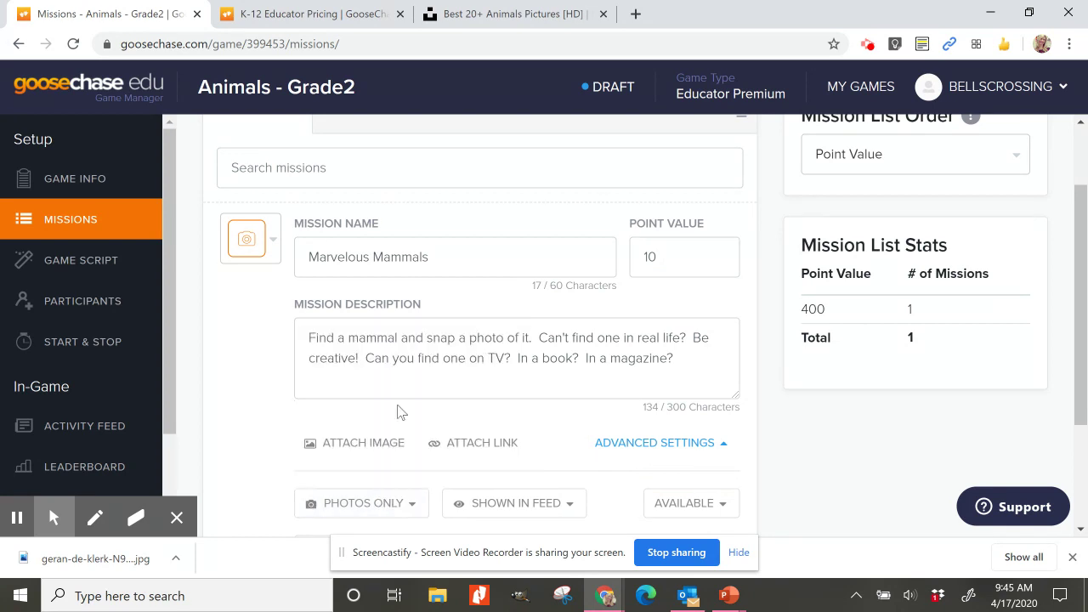
left_click_drag(1084, 264, 1081, 367)
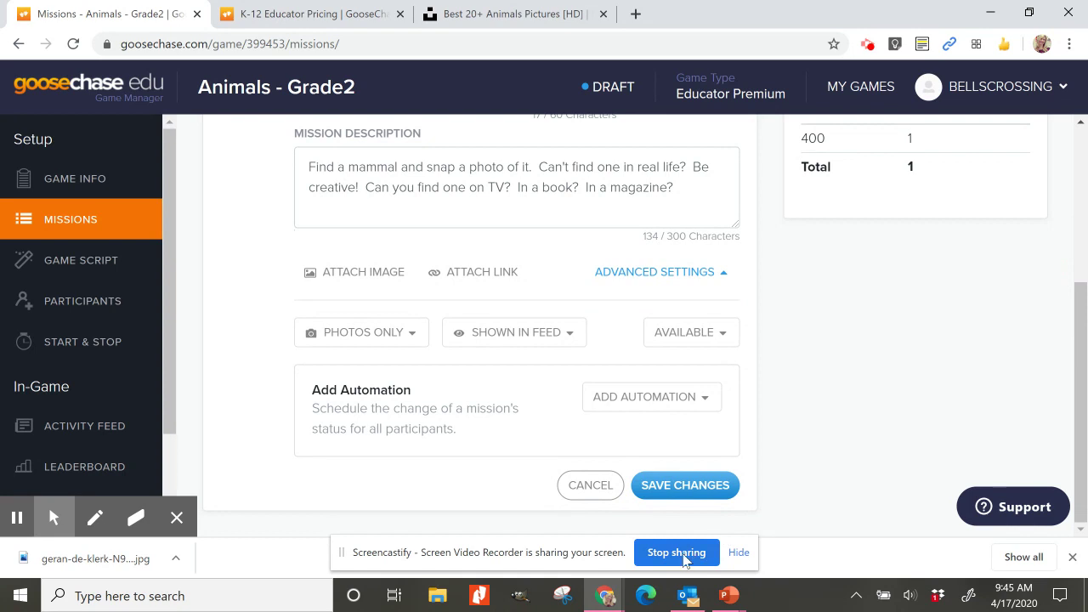
left_click(677, 483)
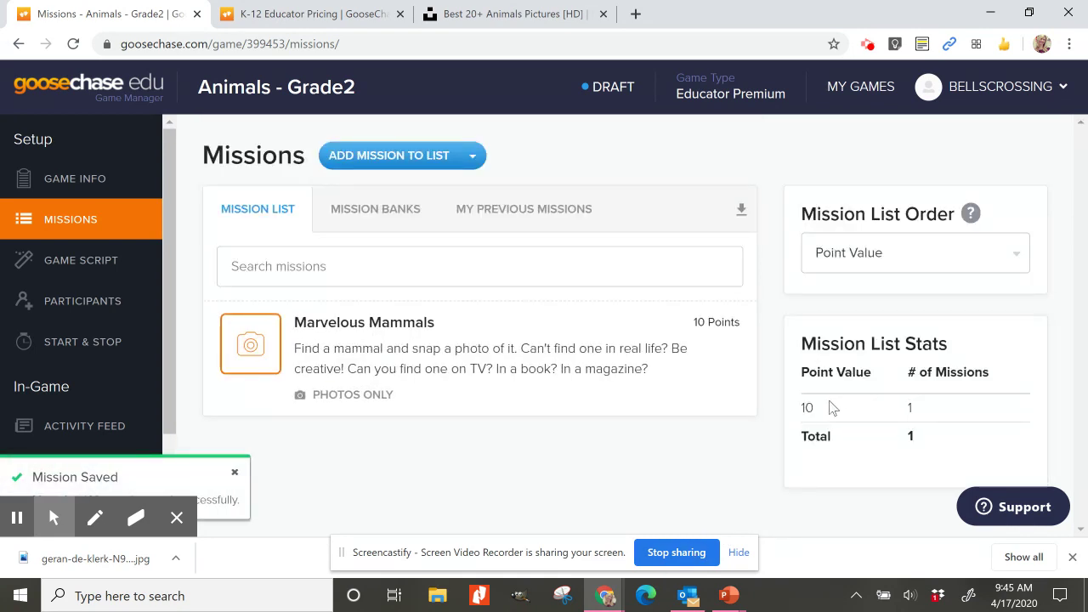
Add a second, text-answer mission asking what covers the body of a mammal
left_click(391, 155)
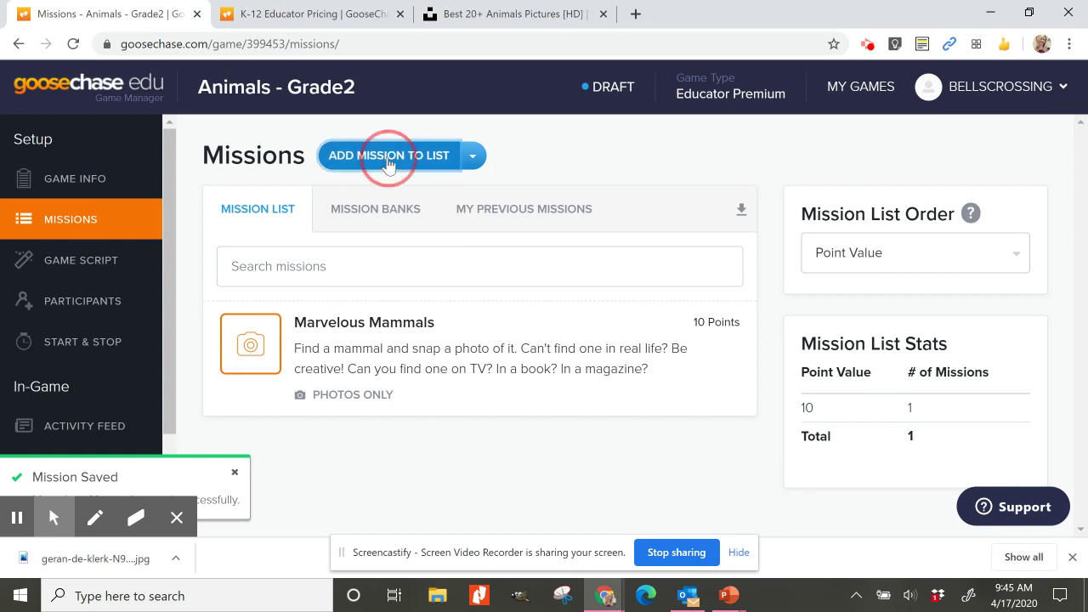
left_click(374, 353)
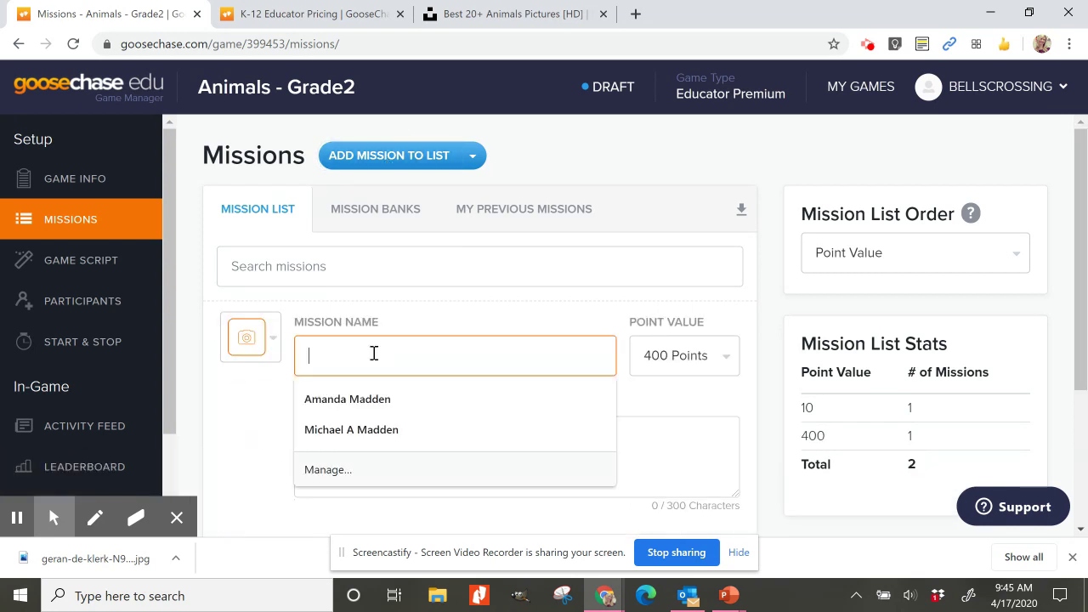
type("Mammal Description")
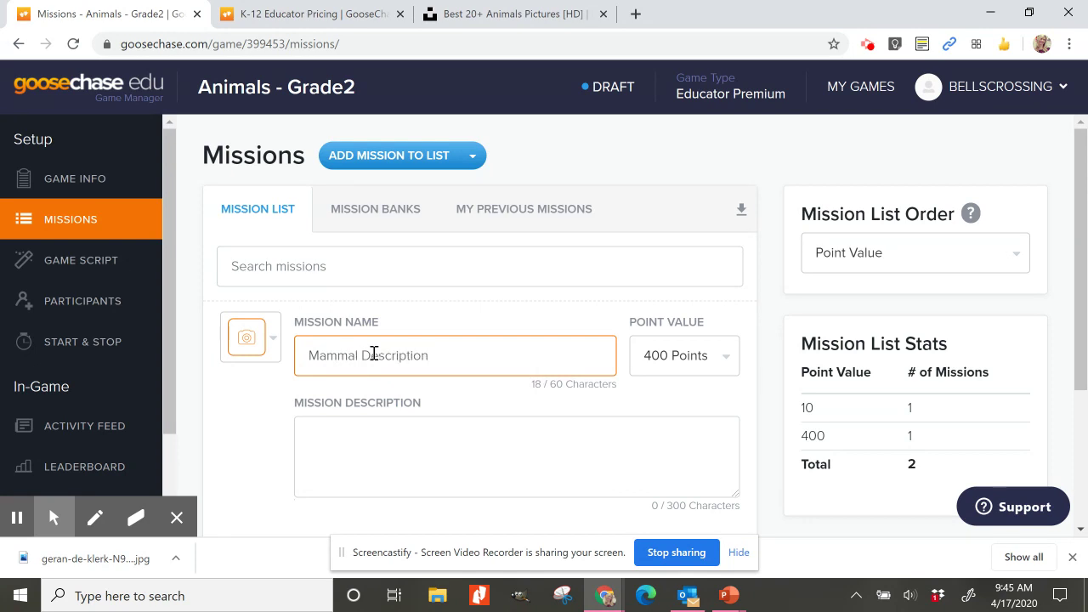
left_click(246, 358)
left_click(259, 425)
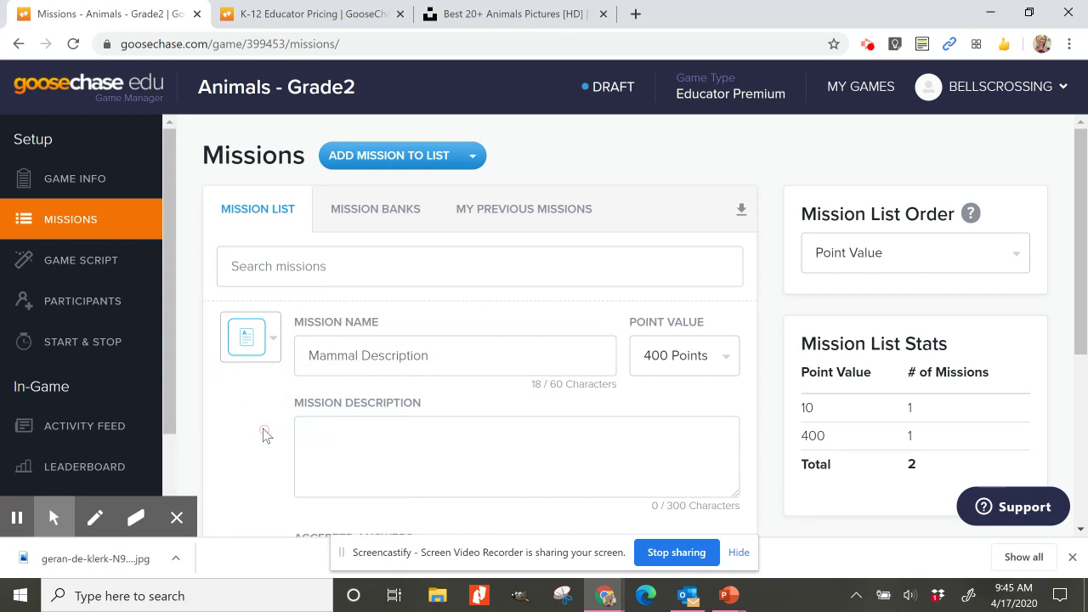
left_click(363, 445)
type("W")
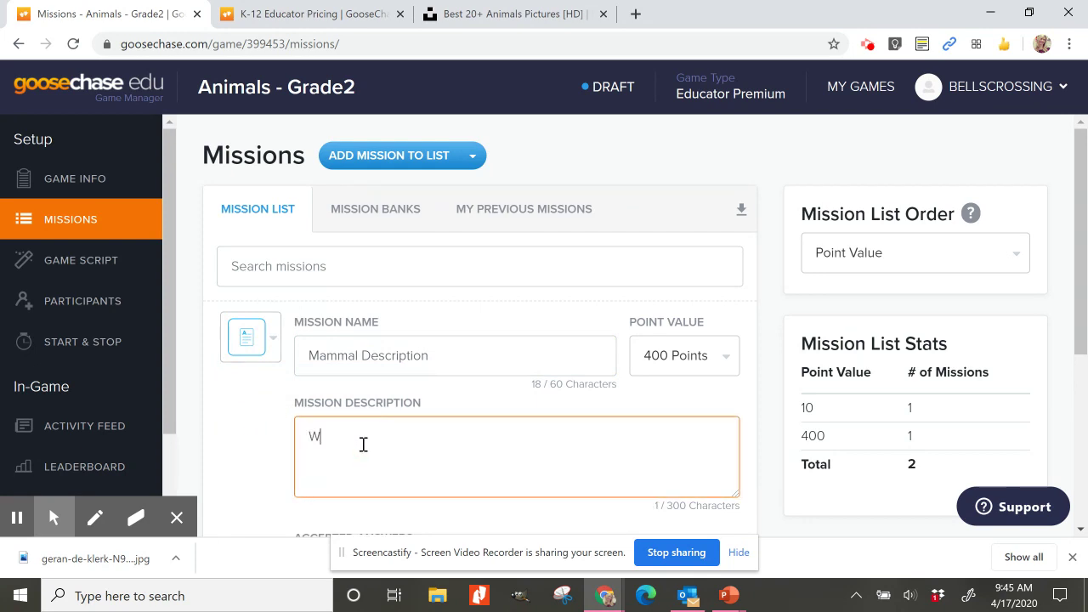
type("hat cowers the body of a")
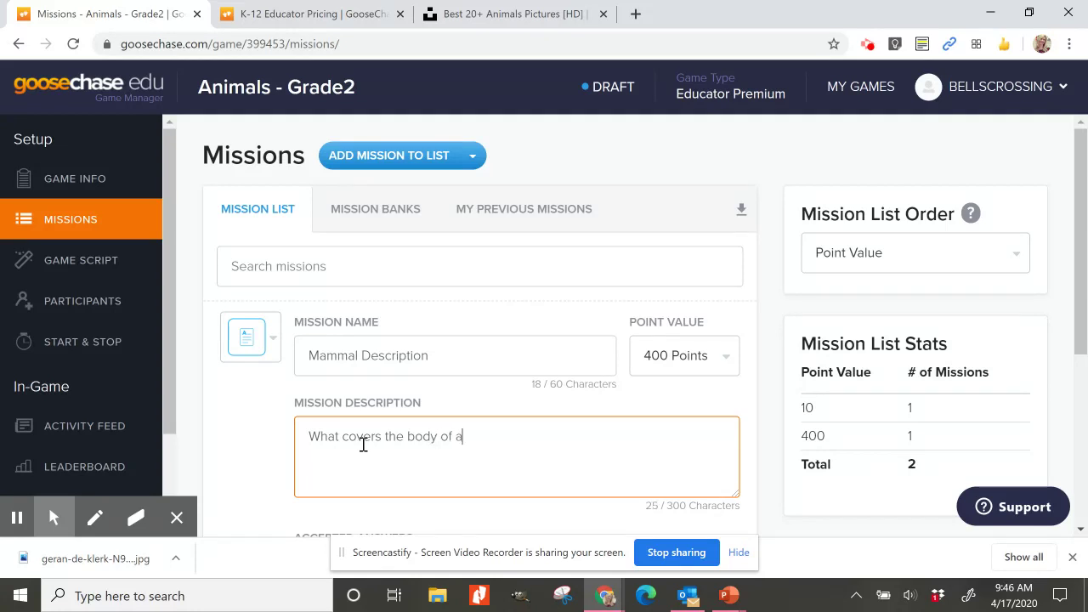
type(" mammal?")
Rename the mission to 'Mammal Covering' and set it to 5 points
double_click(394, 356)
type("Covering")
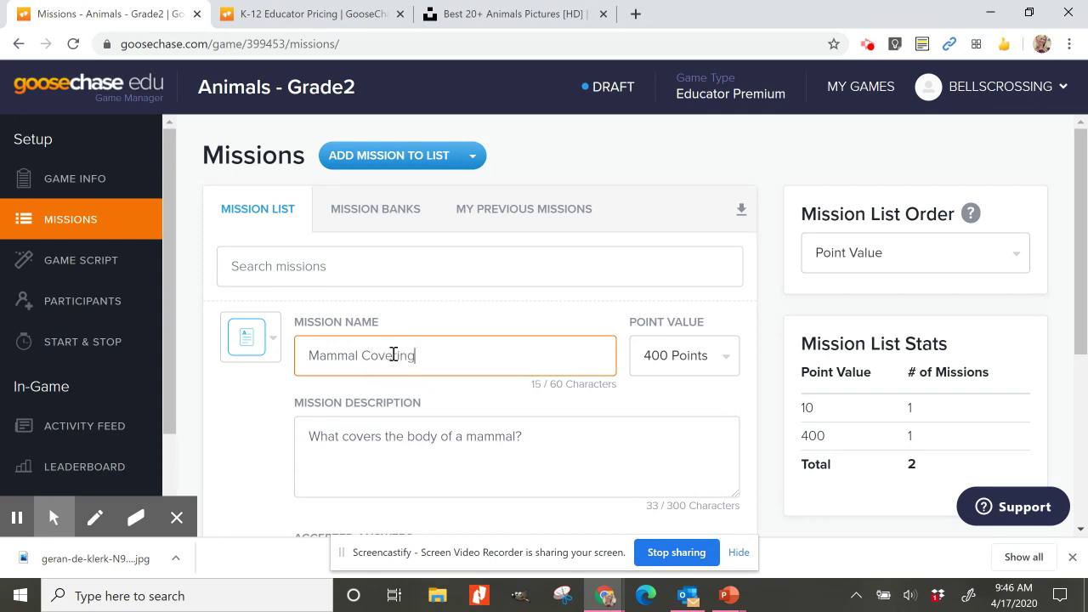
left_click(715, 359)
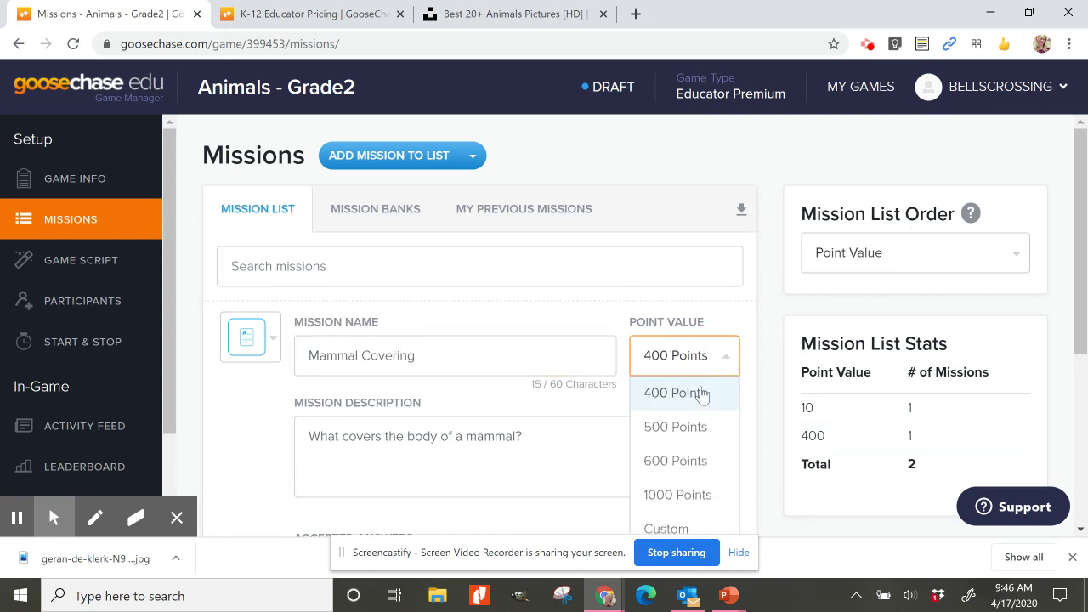
double_click(676, 355)
type("5")
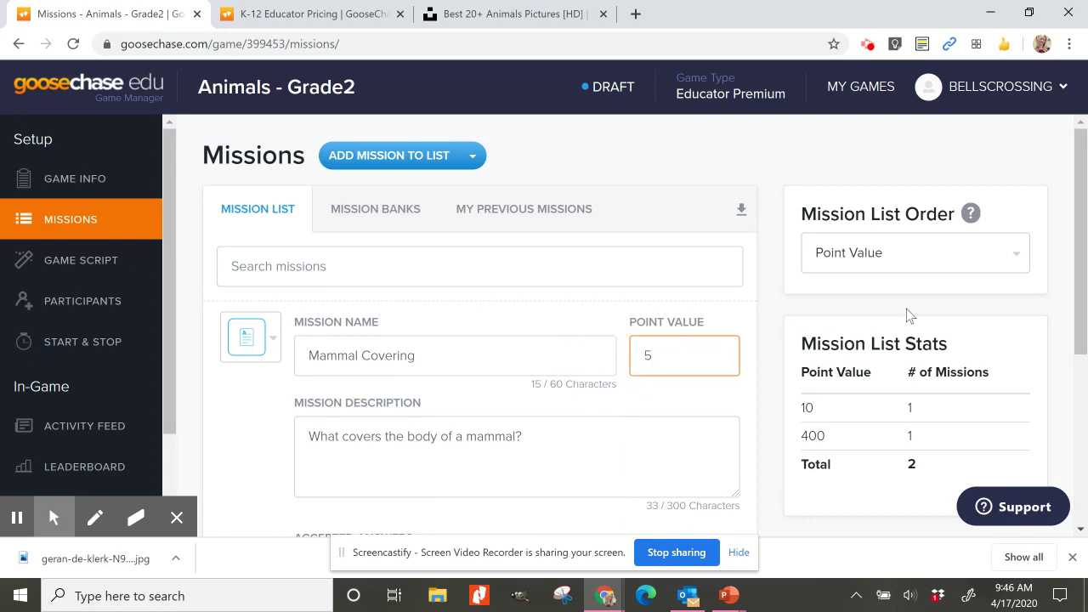
left_click_drag(1080, 232, 1078, 340)
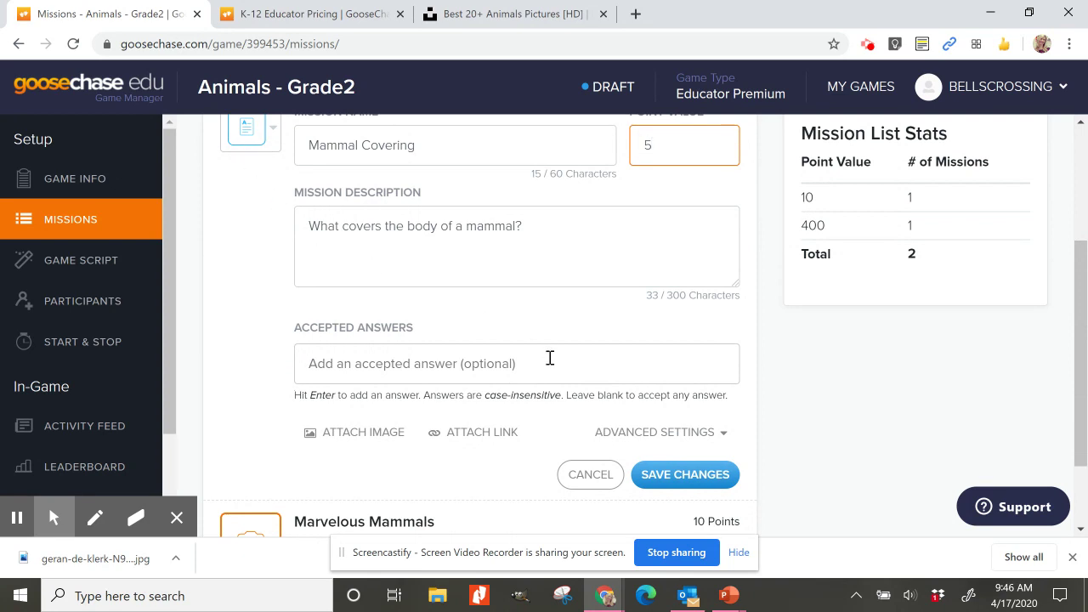
Accept 'fur or hair', 'hair or fur', 'hair' and 'fur' as correct answers
left_click(387, 371)
type("f")
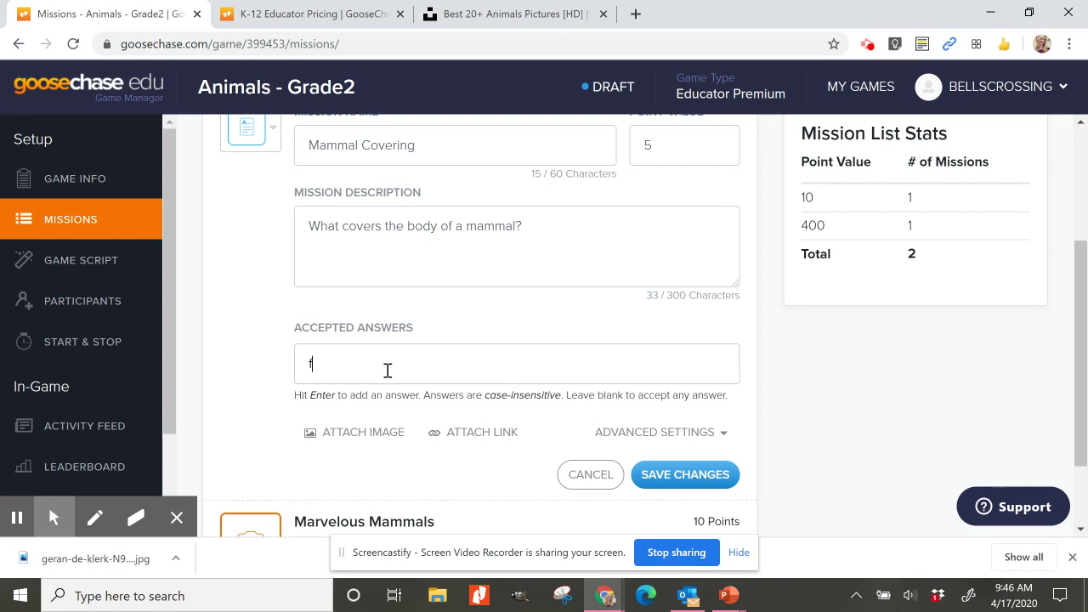
type("ur or hair")
key("Return")
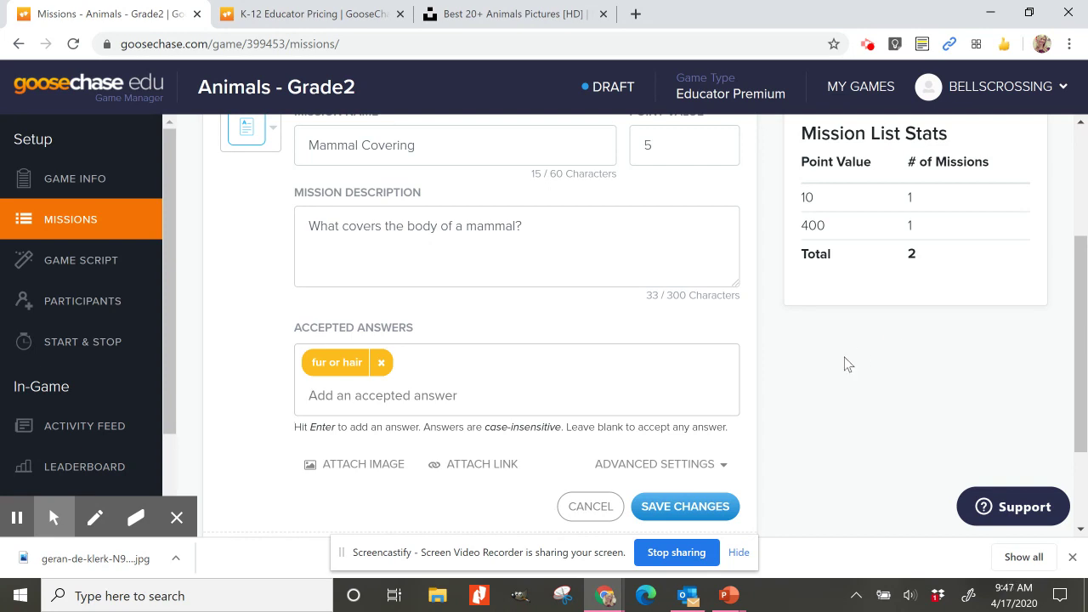
type("hair or fur")
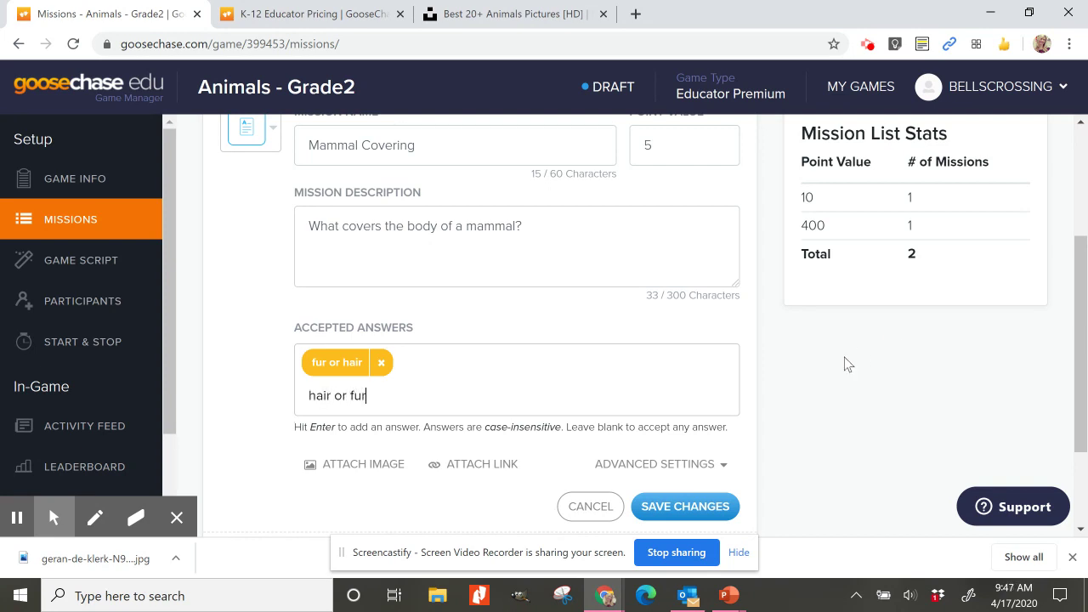
key("Return")
type("hair")
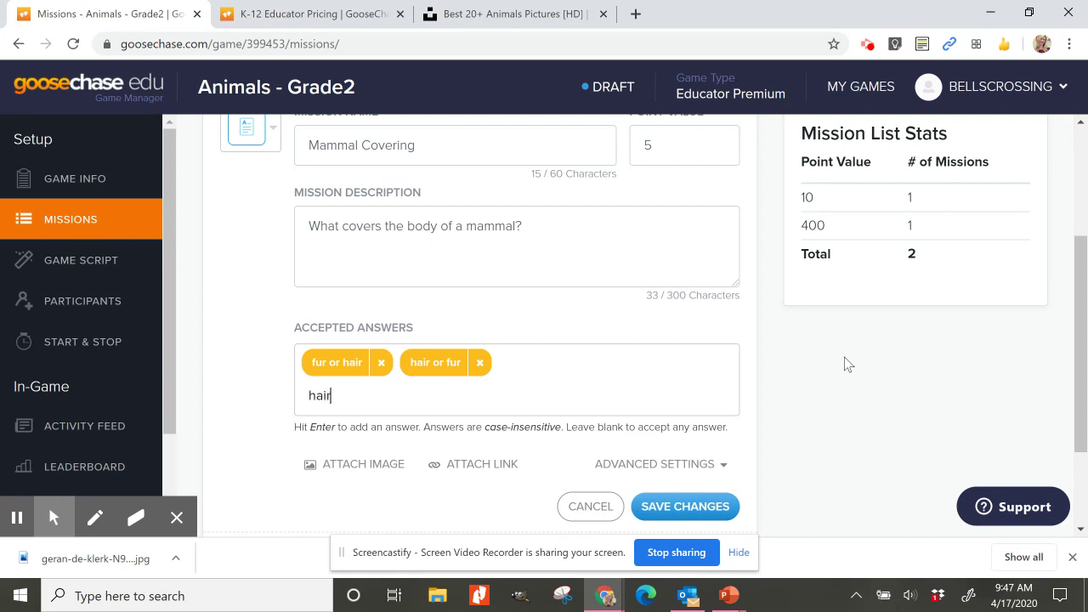
key("Return")
type("fur")
key("Return")
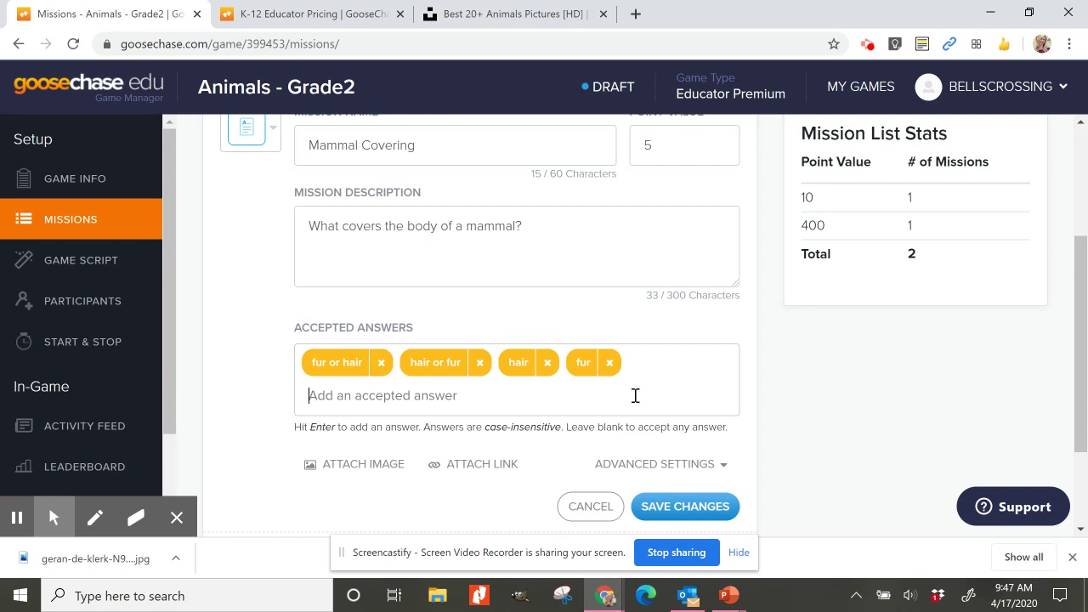
Save the Mammal Covering mission and scroll through the two-mission list
left_click(685, 508)
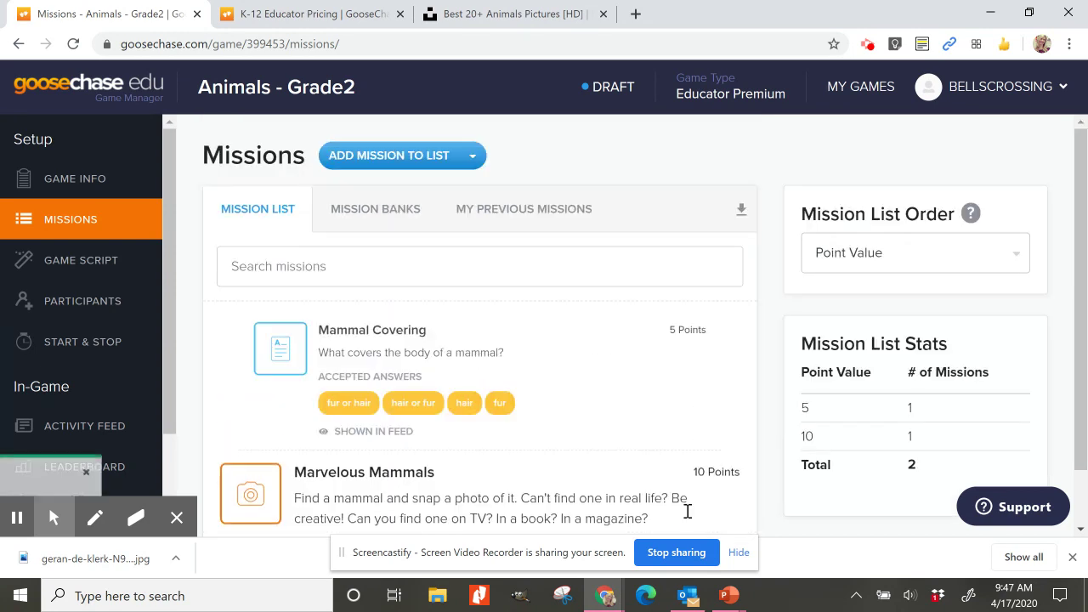
left_click_drag(1082, 204, 1073, 243)
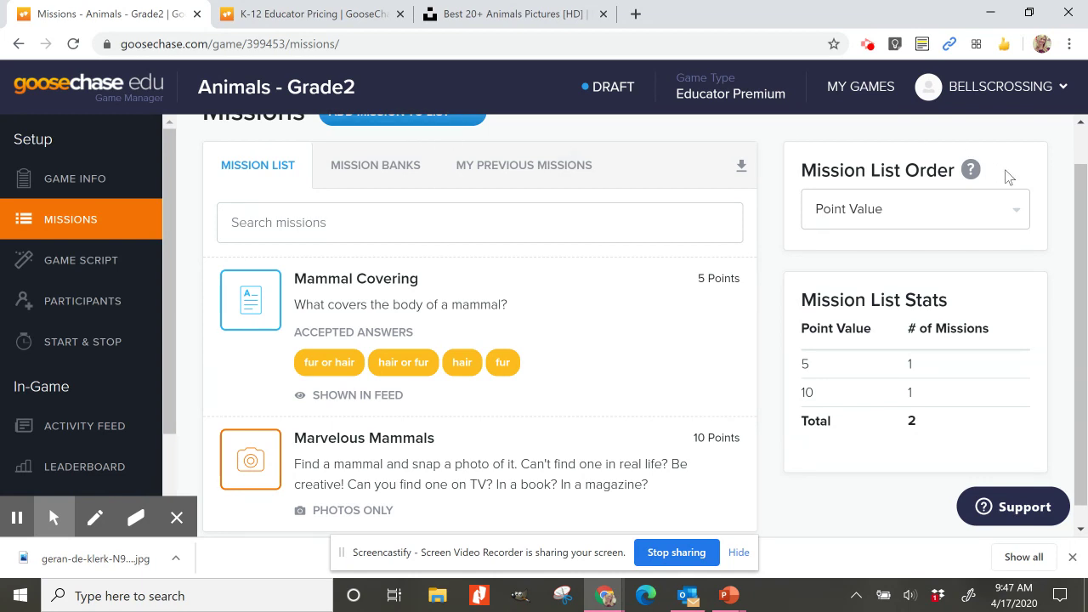
left_click(1081, 217)
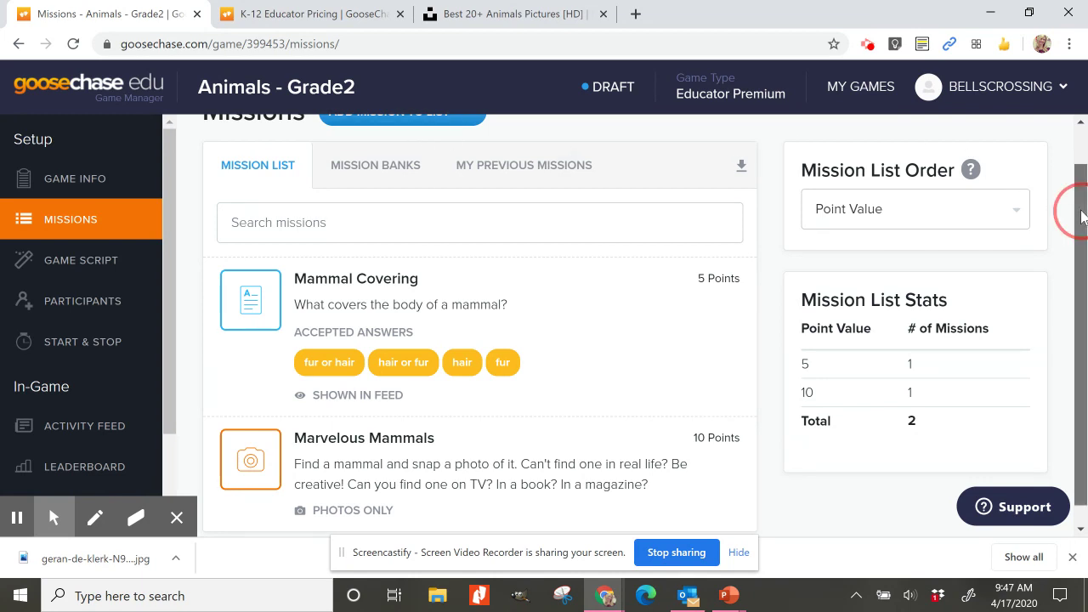
left_click_drag(1082, 217, 1082, 236)
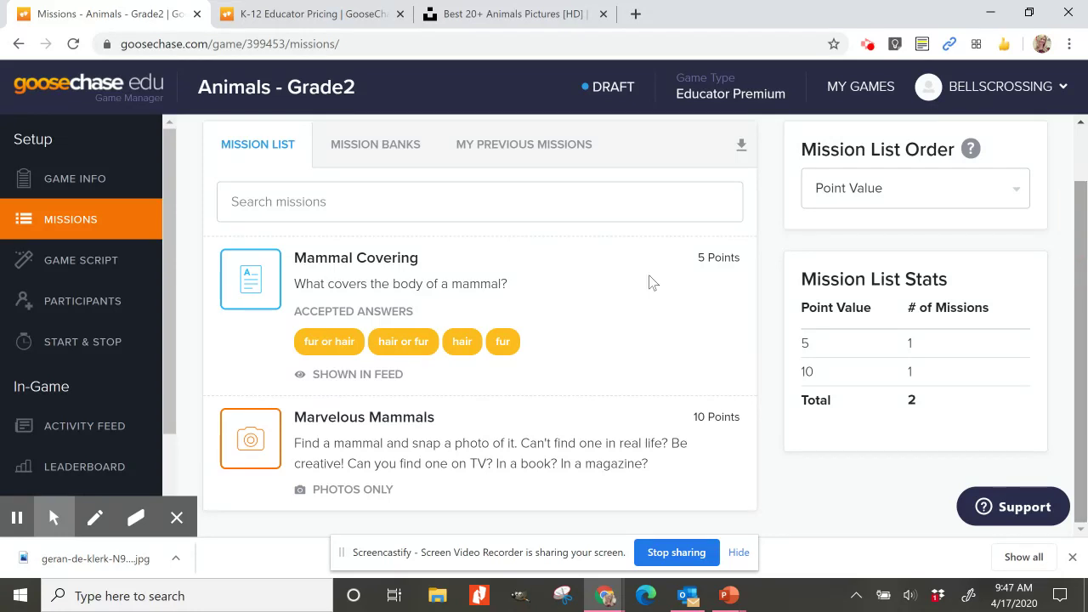
Switch the Animals - Grade2 game mode to Individual Players on the Participants page
left_click(108, 306)
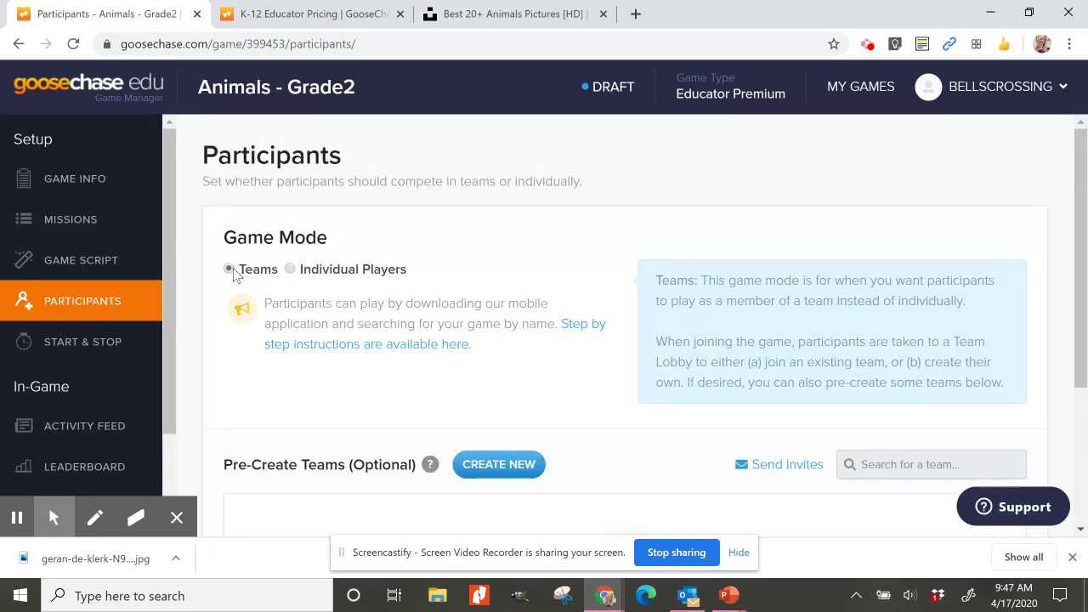
left_click(291, 270)
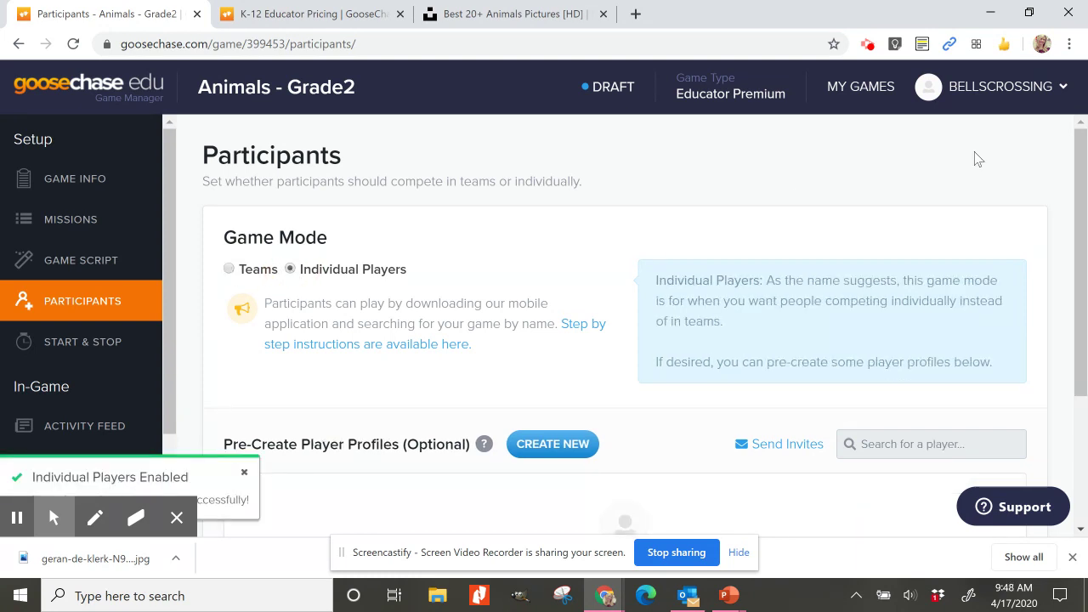
left_click_drag(1081, 182, 1065, 278)
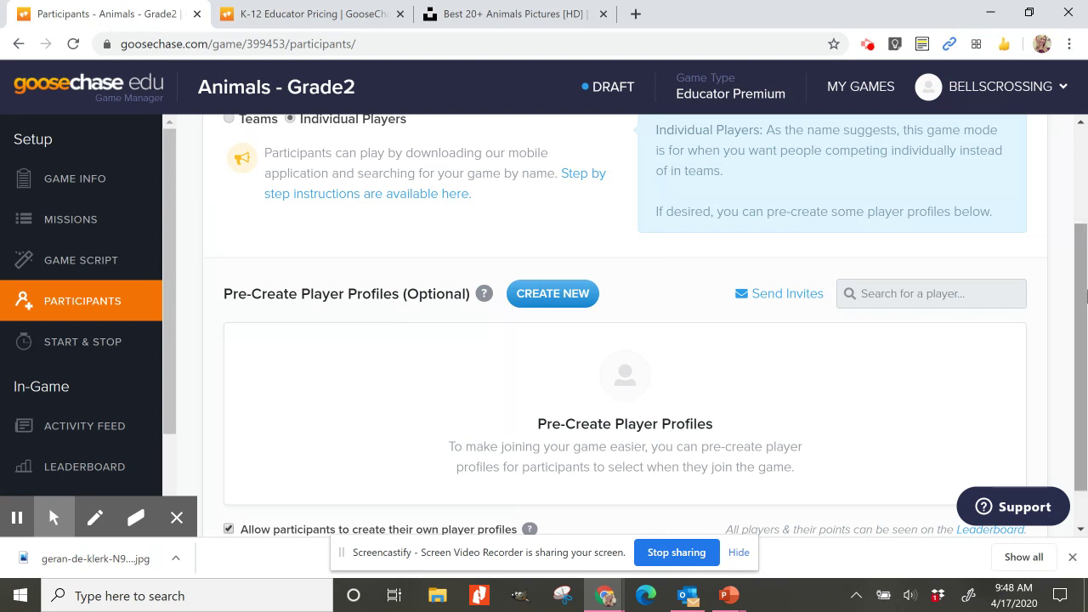
scroll(1080, 304, "up", 2)
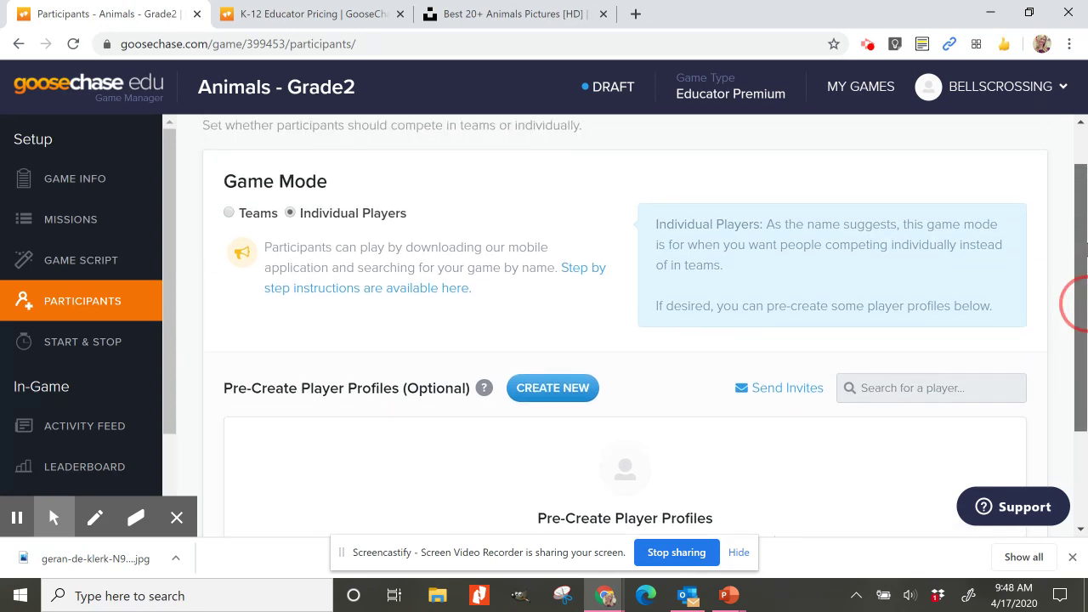
left_click_drag(1085, 247, 1086, 255)
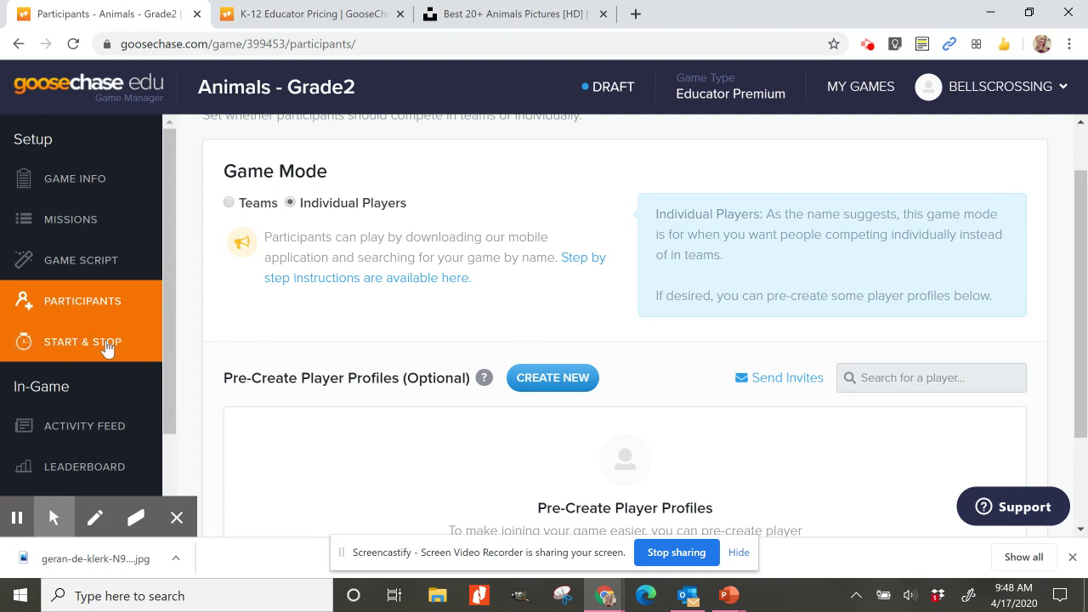
In Start & Stop settings, try scheduled start times, then return to Manual start
left_click(107, 349)
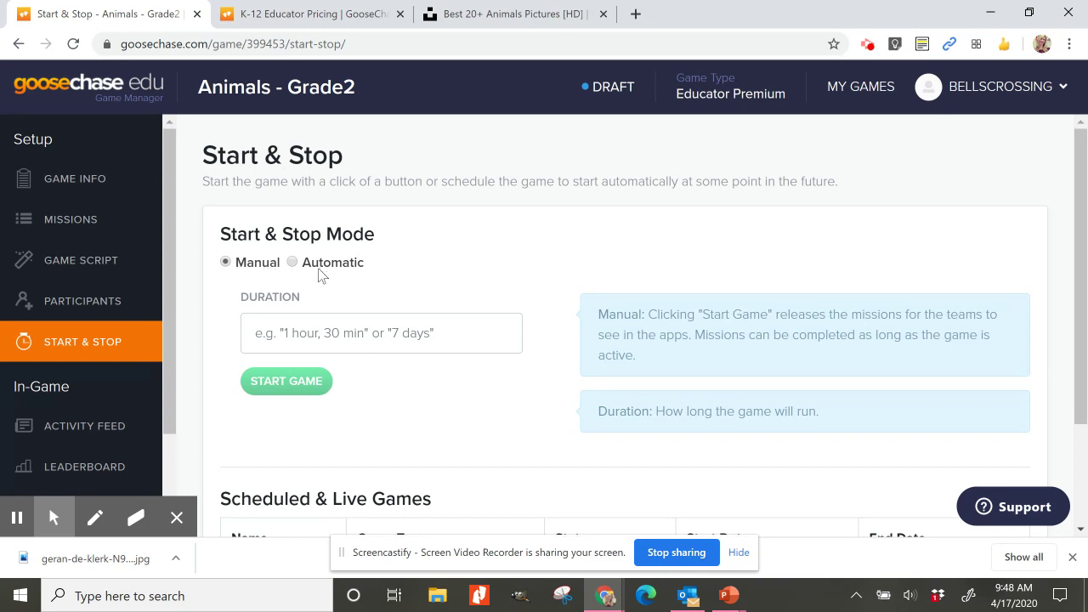
left_click(292, 262)
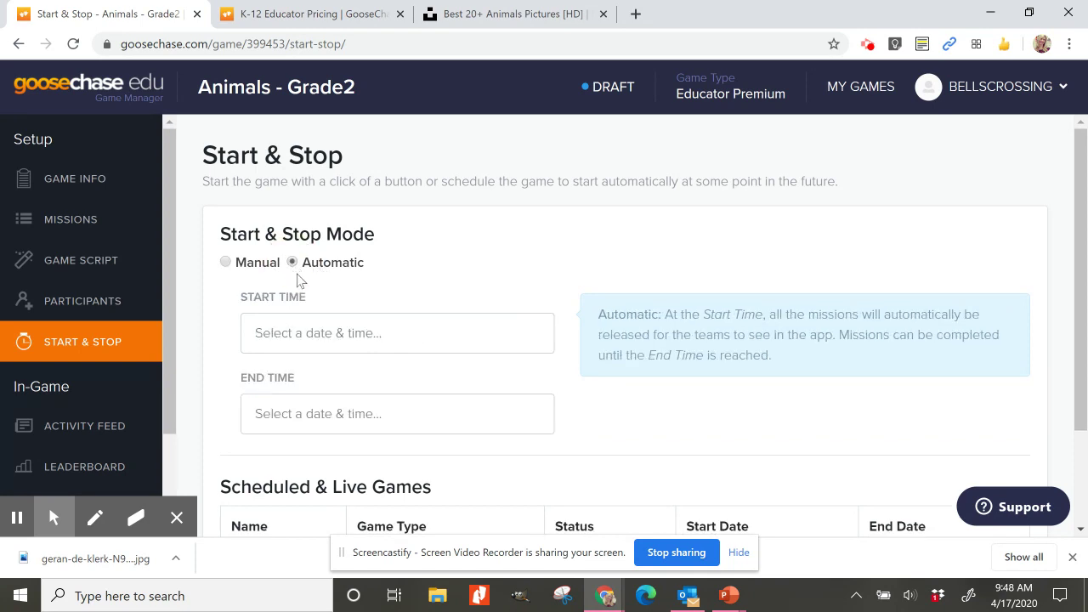
left_click(317, 340)
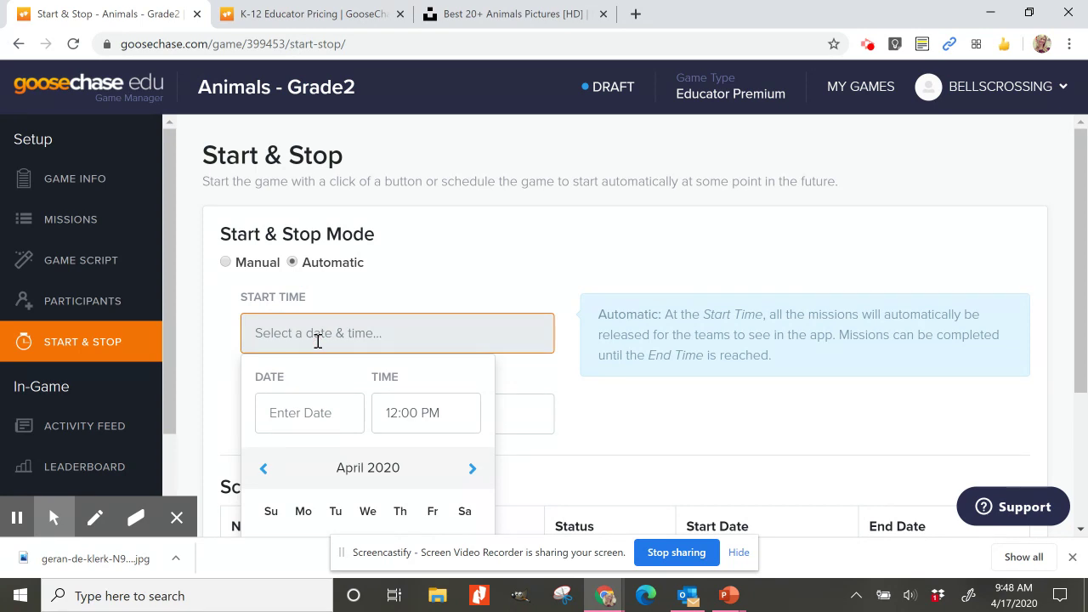
left_click(226, 263)
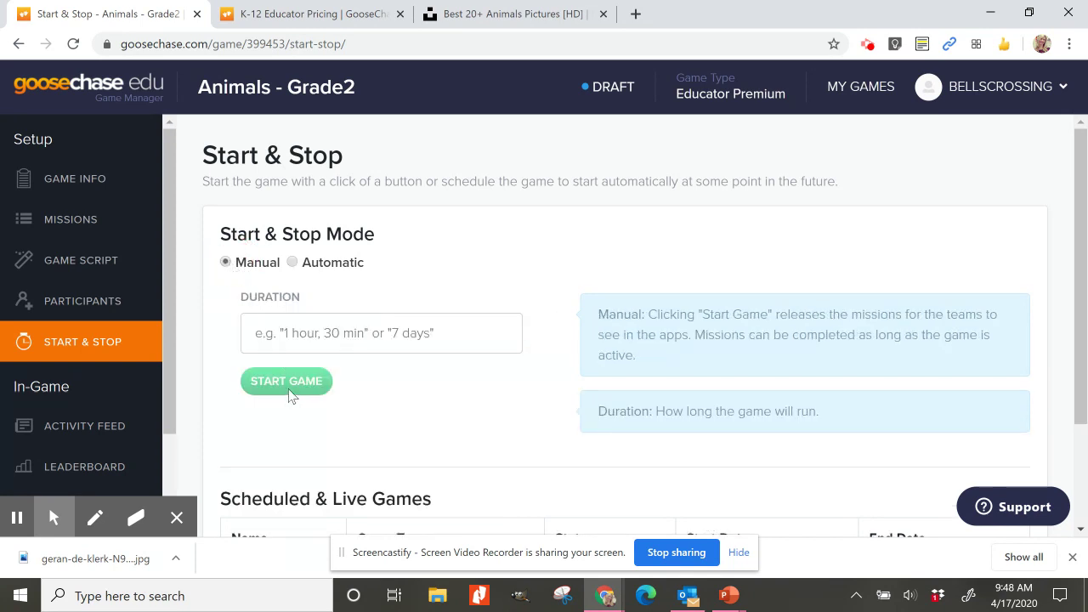
Set the game duration to 7 days and start the game live
left_click(446, 338)
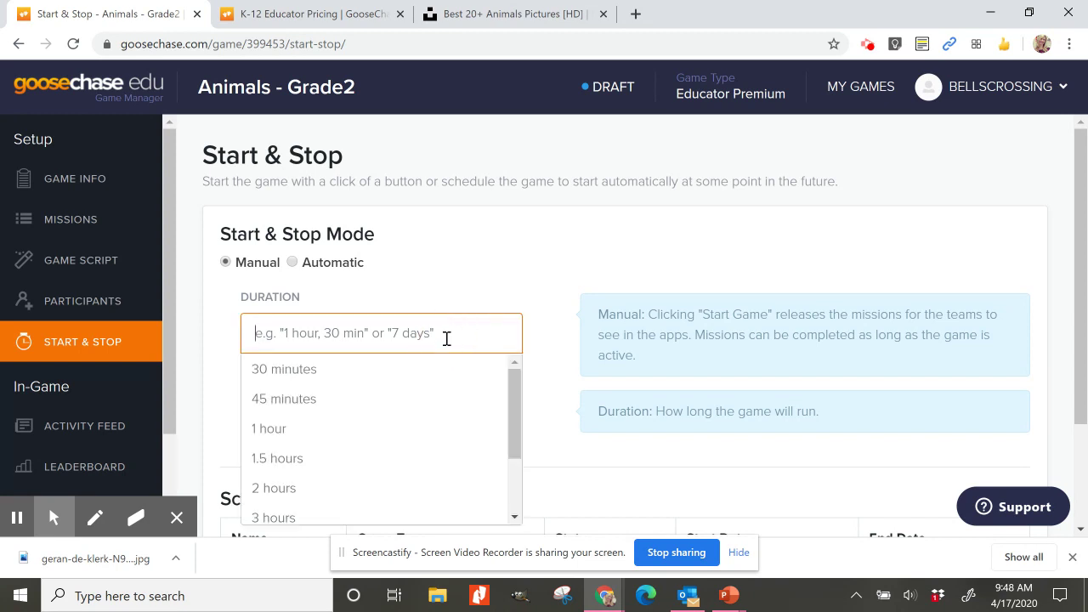
type("7 days")
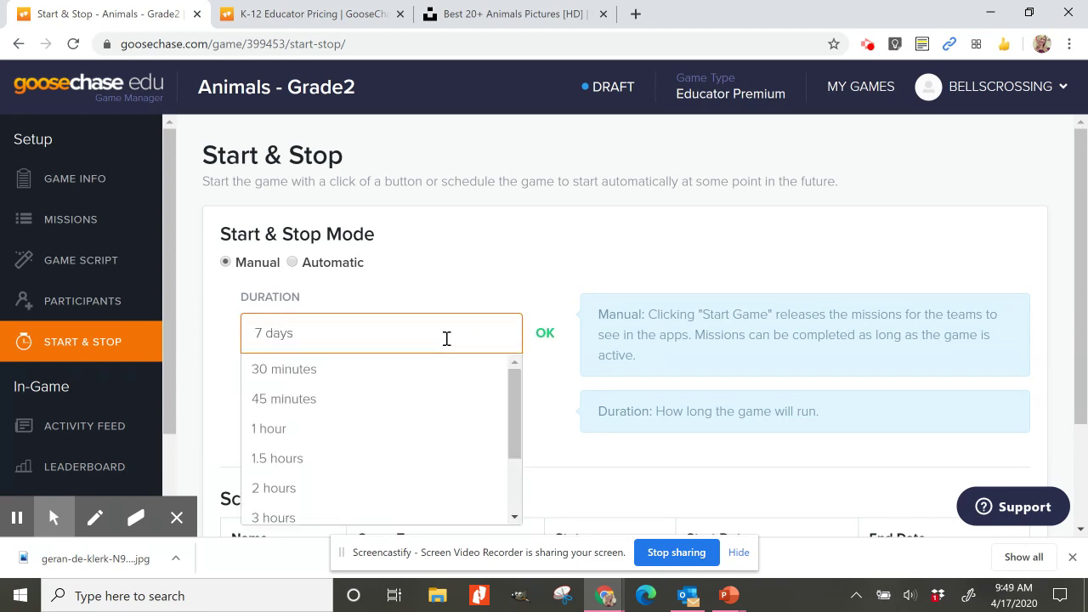
left_click(501, 293)
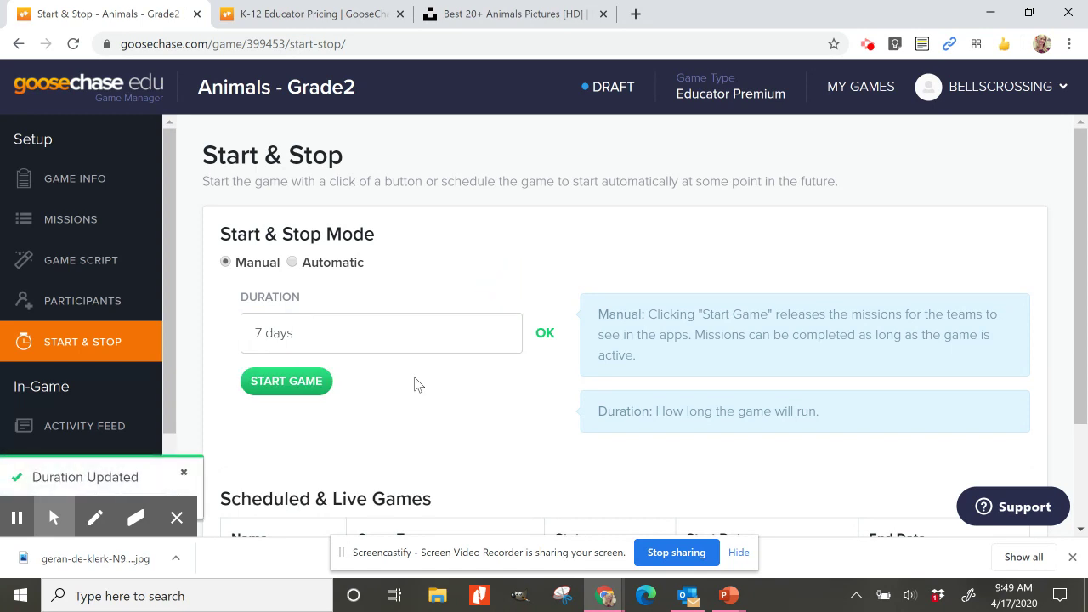
left_click(292, 384)
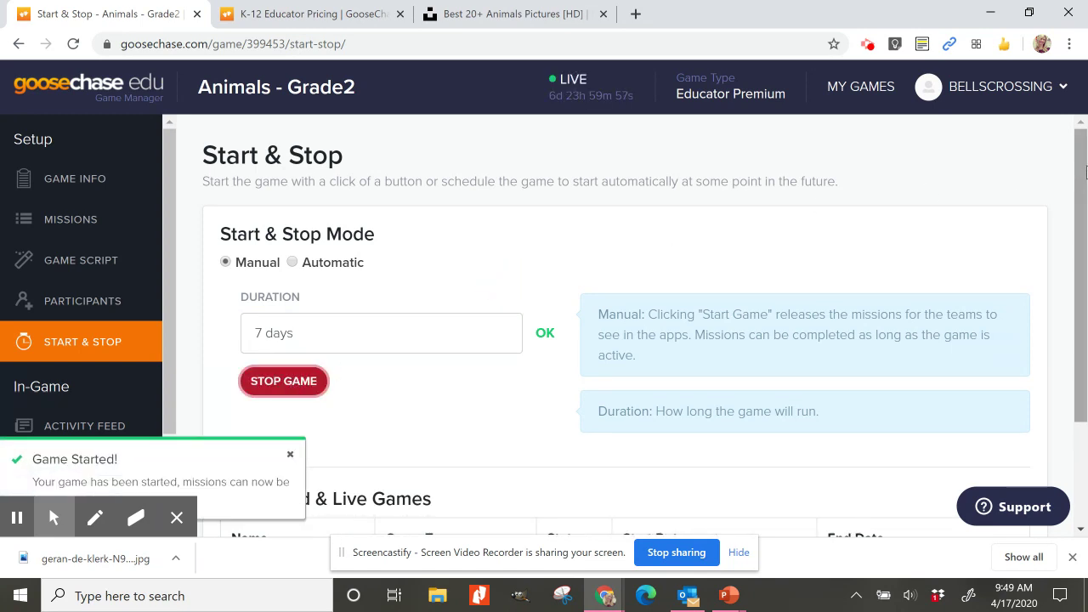
scroll(1086, 174, "down", 2)
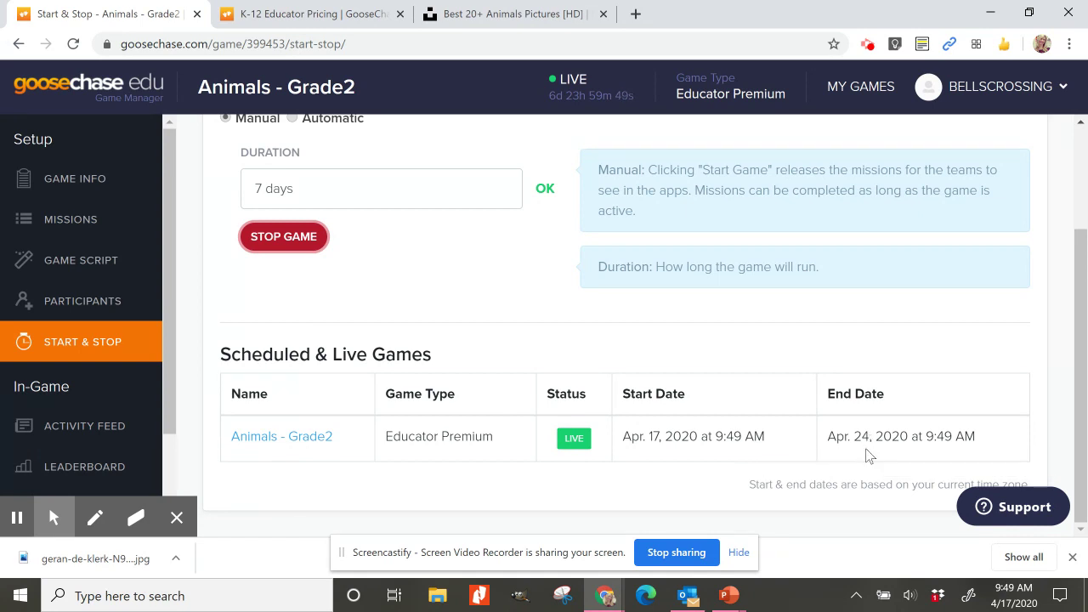
left_click_drag(1083, 336, 1084, 286)
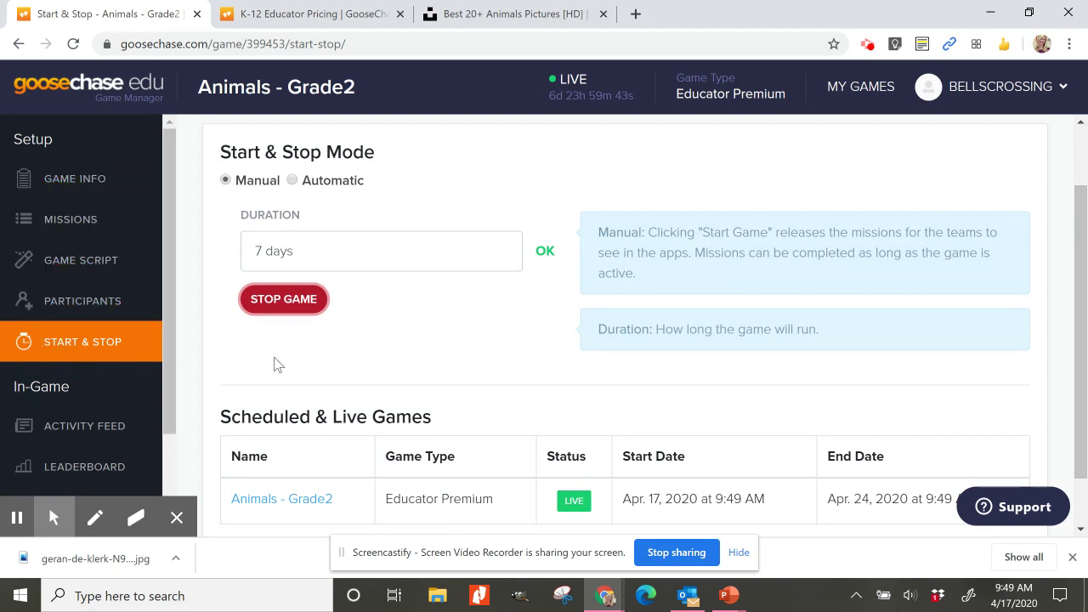
left_click(173, 290)
scroll(172, 291, "down", 2)
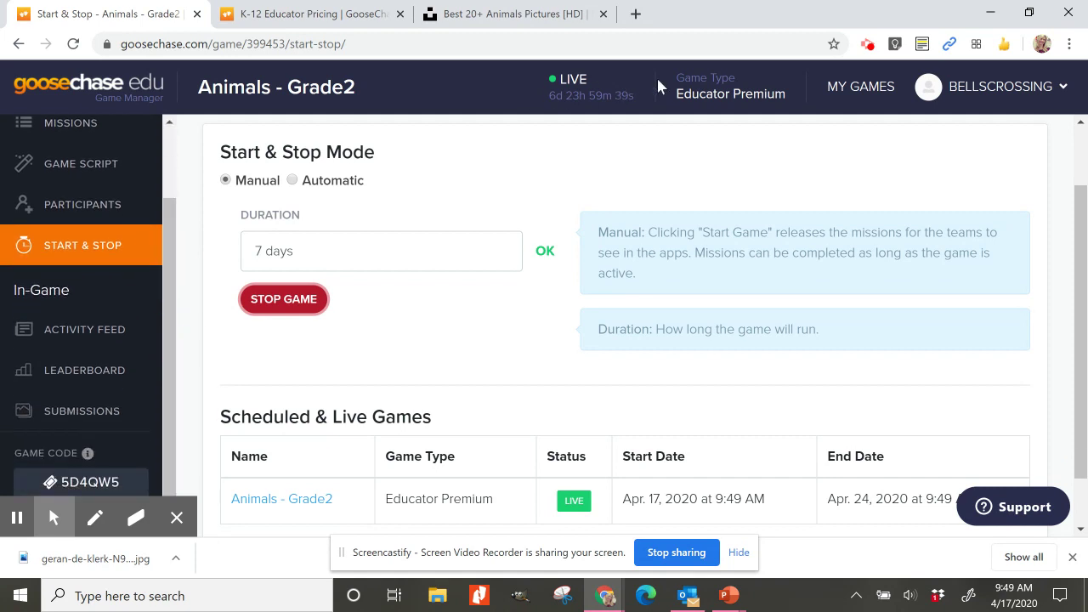
Open the Activity Feed, then view the empty Animals - Grade2 Leaderboard
left_click(111, 336)
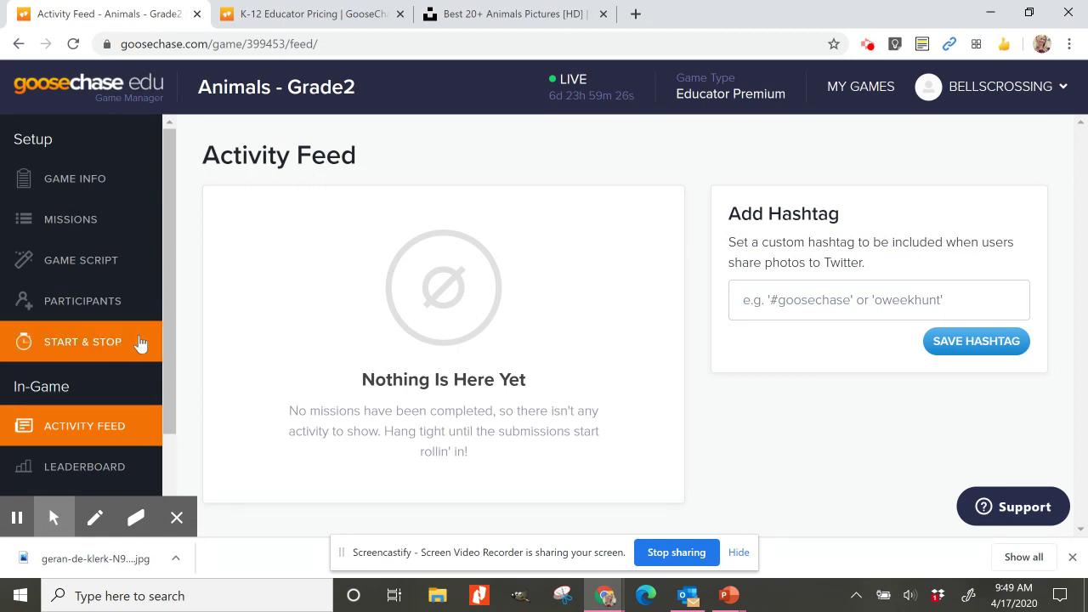
left_click_drag(167, 343, 131, 412)
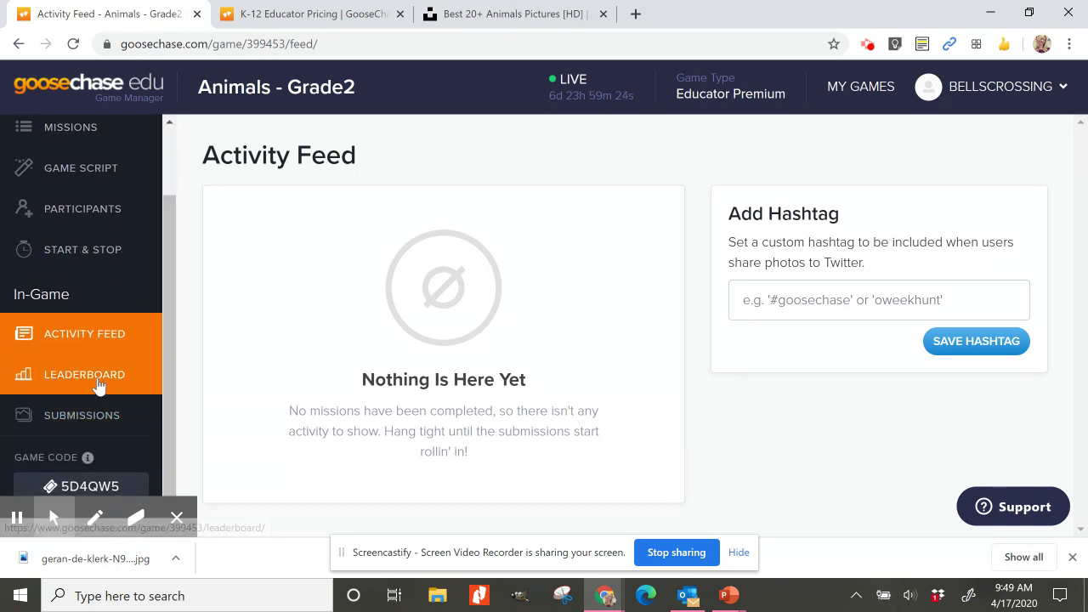
left_click(97, 383)
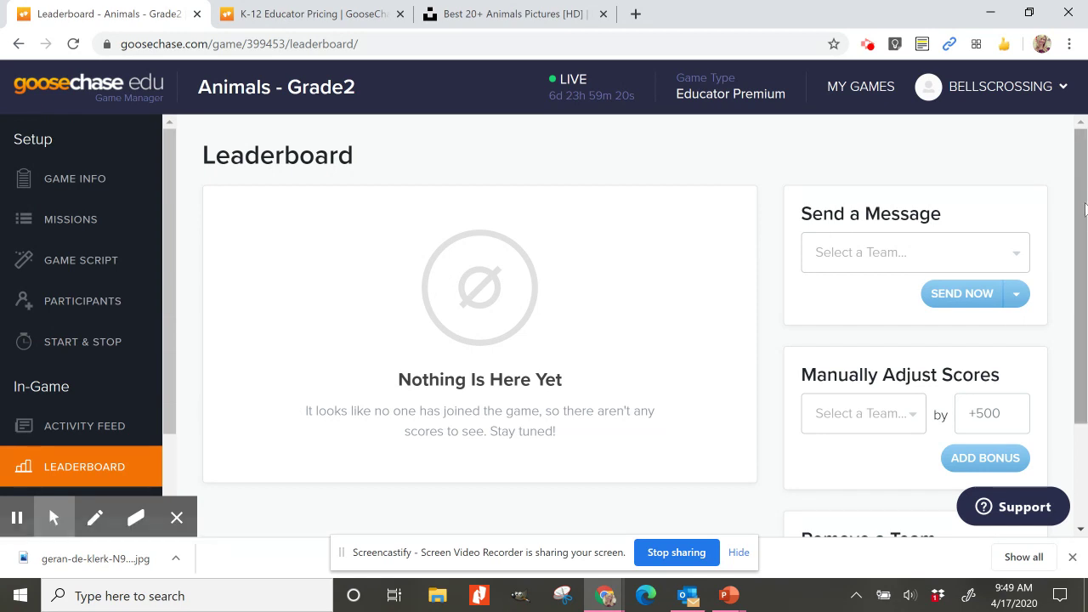
left_click_drag(1076, 206, 1083, 255)
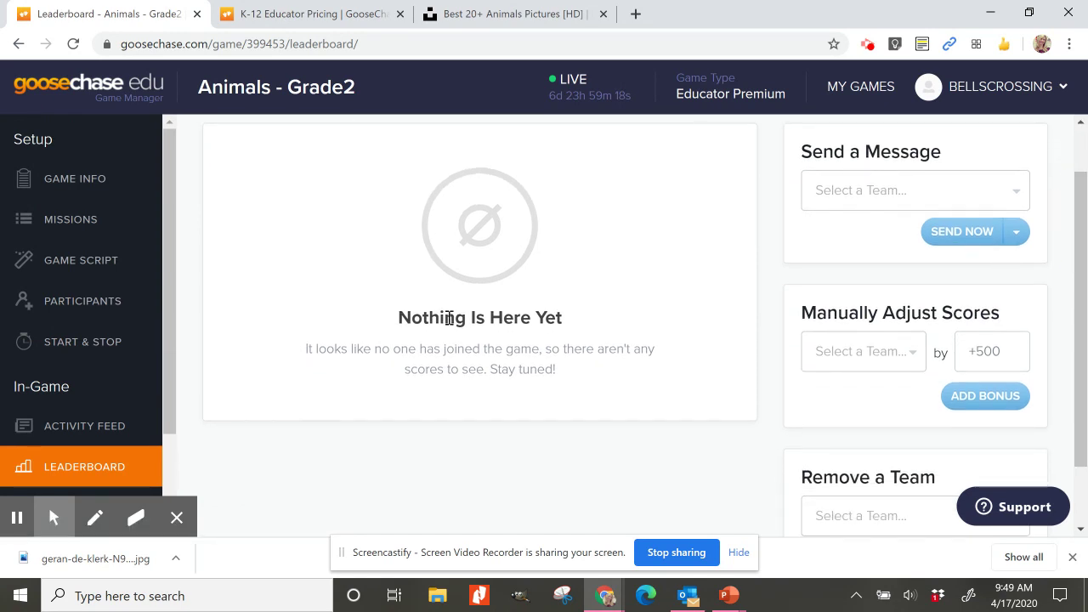
left_click_drag(169, 264, 173, 394)
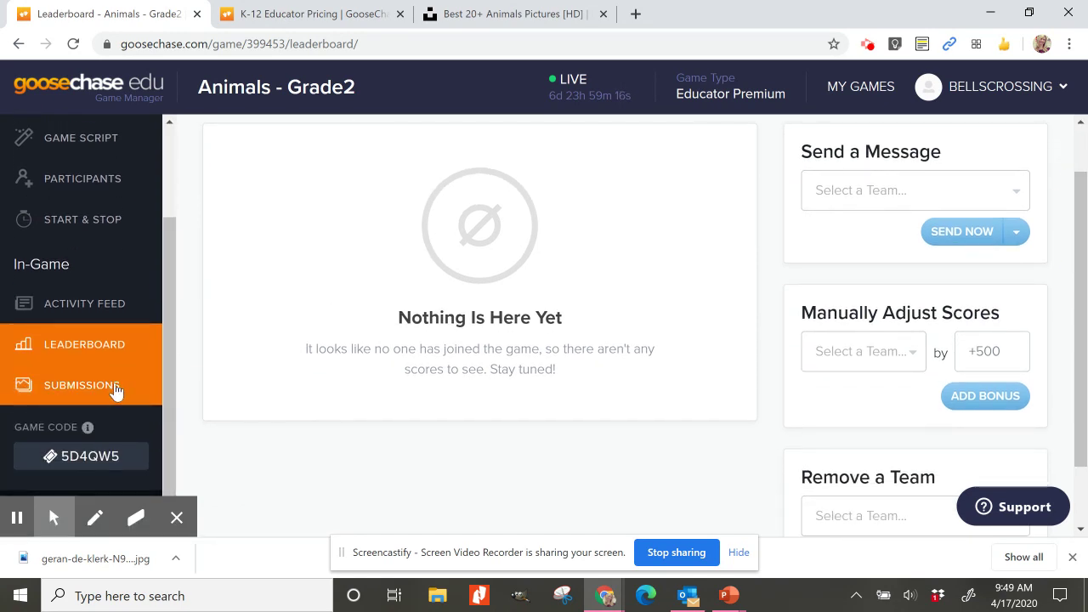
Open the empty Submissions Hub and keep submissions grouped by Missions
left_click(80, 387)
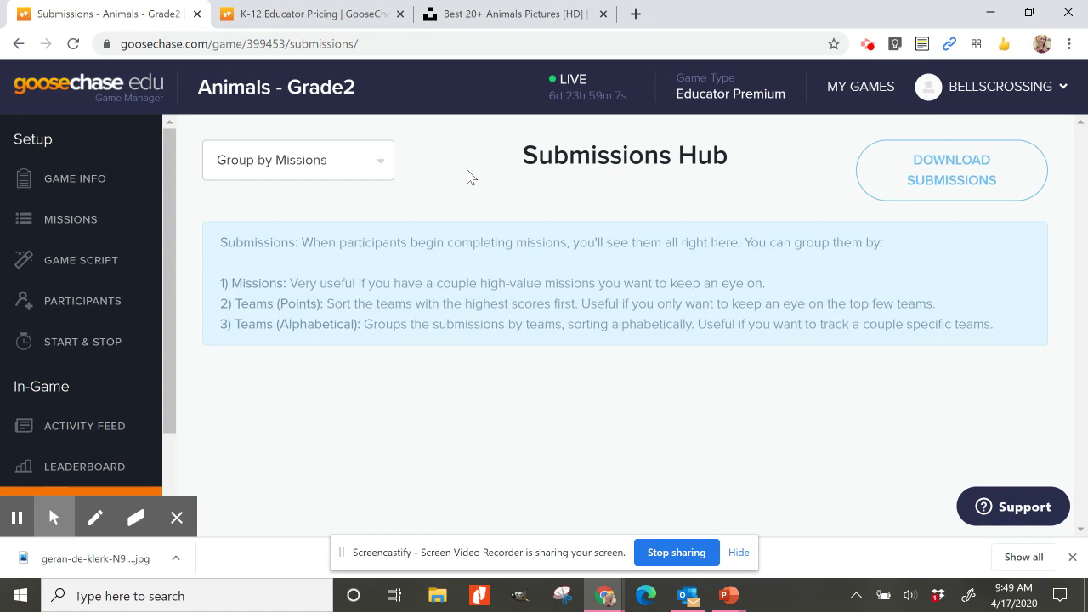
left_click(380, 167)
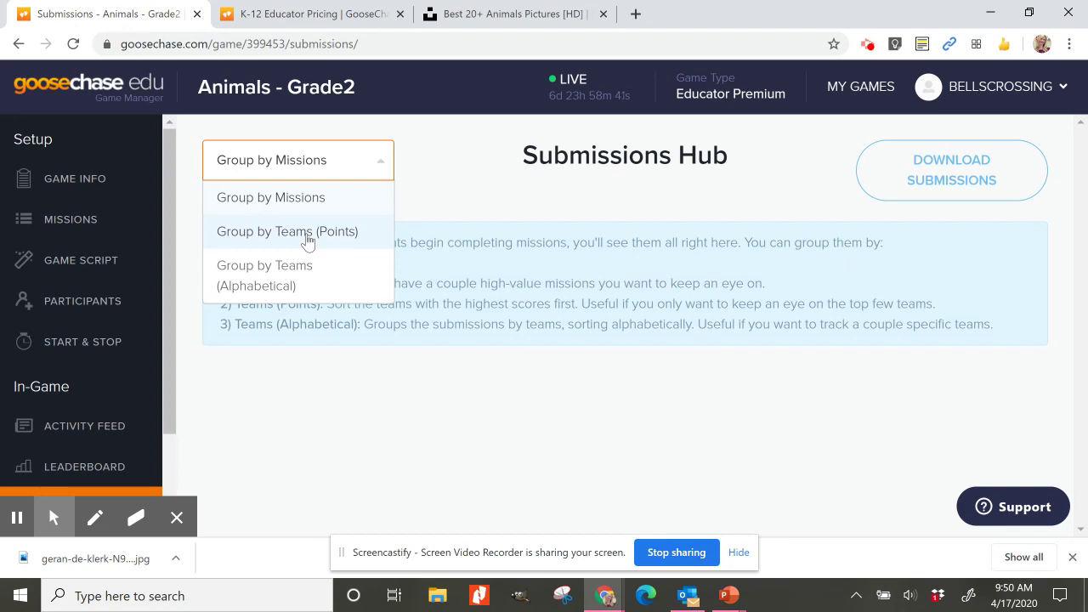
left_click(457, 196)
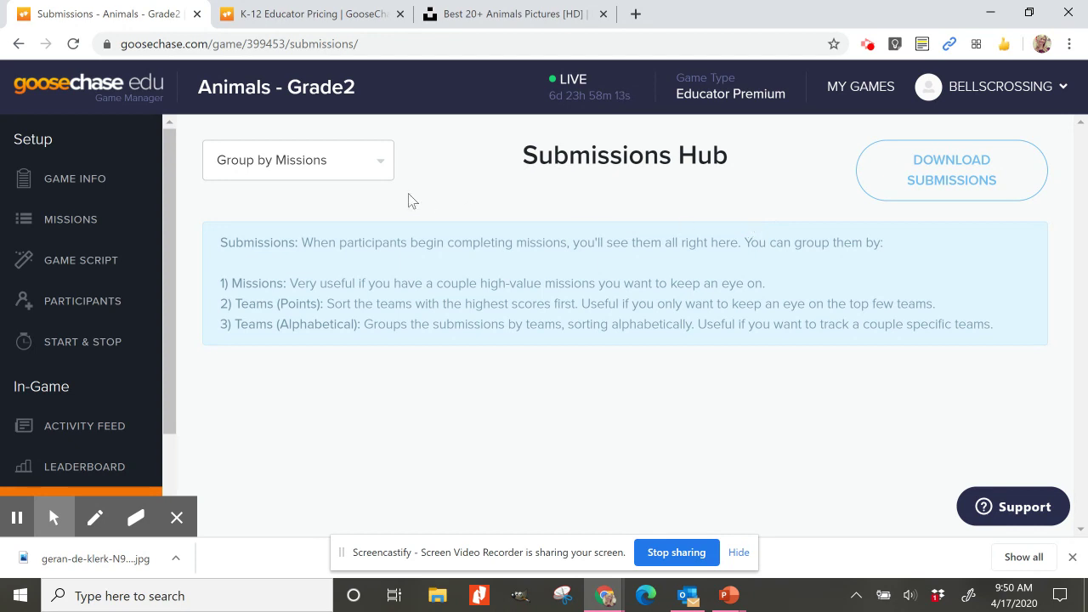
left_click_drag(170, 218, 174, 346)
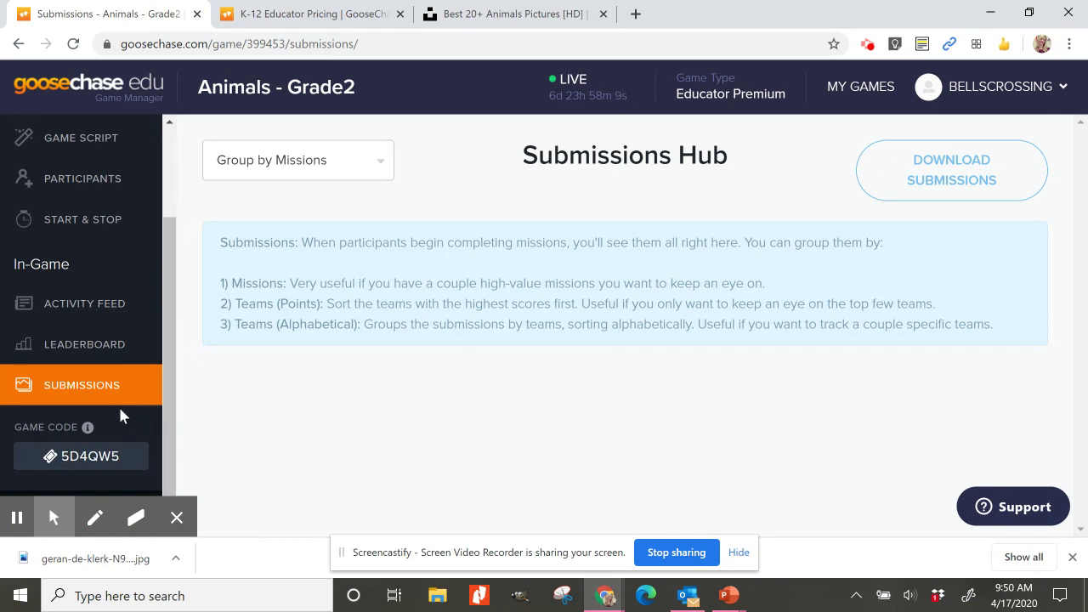